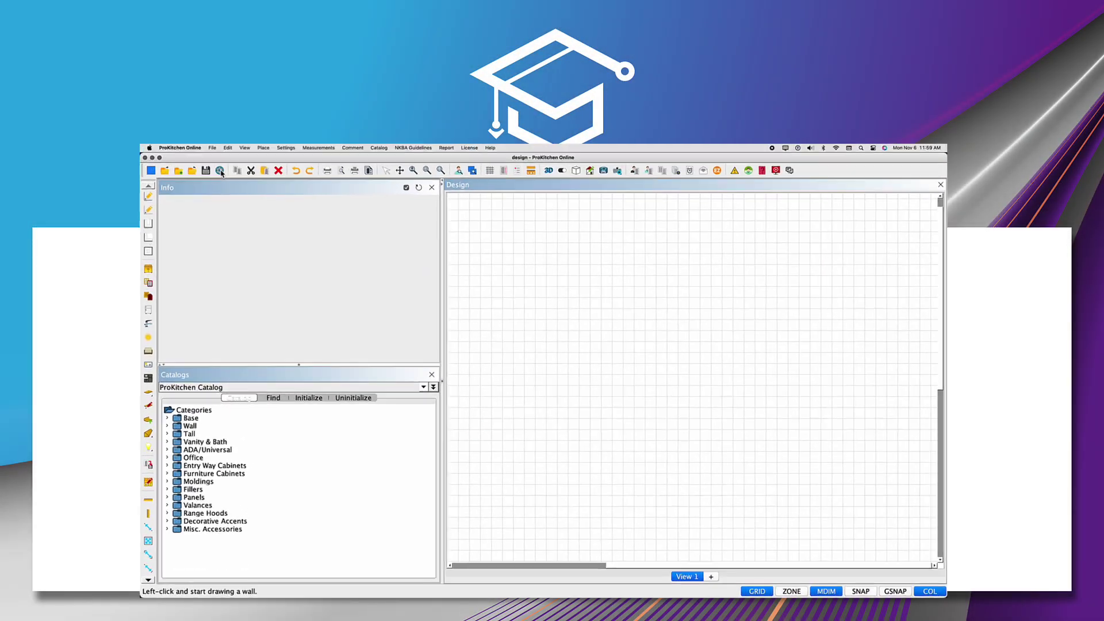
- Review the Design Settings pages: units, customer, wall construction, moldings and textures
left_click(220, 171)
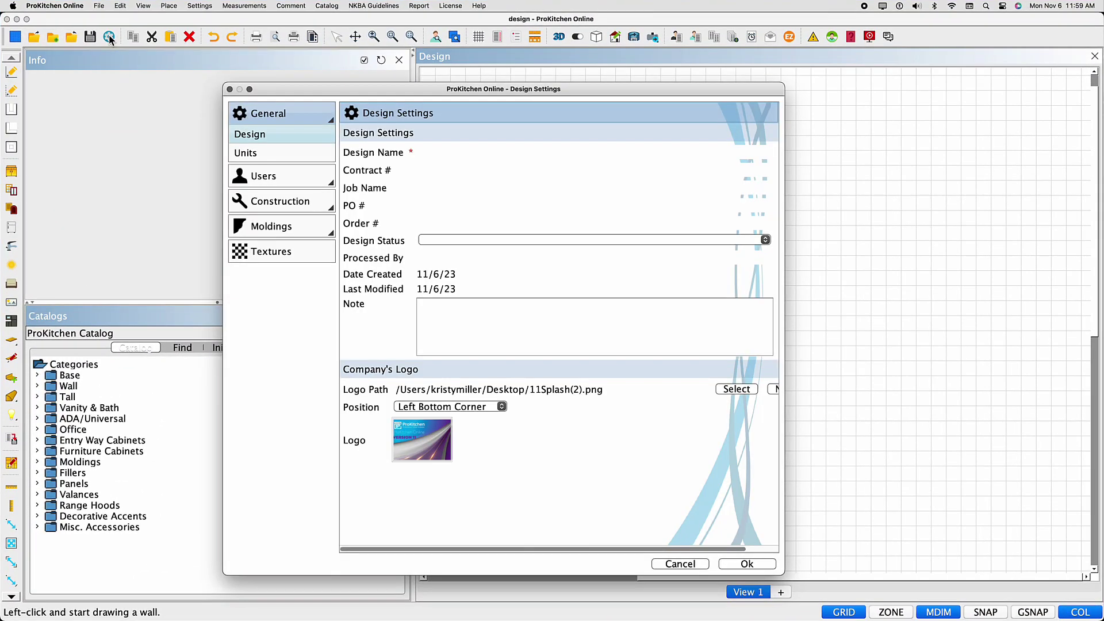
left_click(271, 153)
left_click(277, 177)
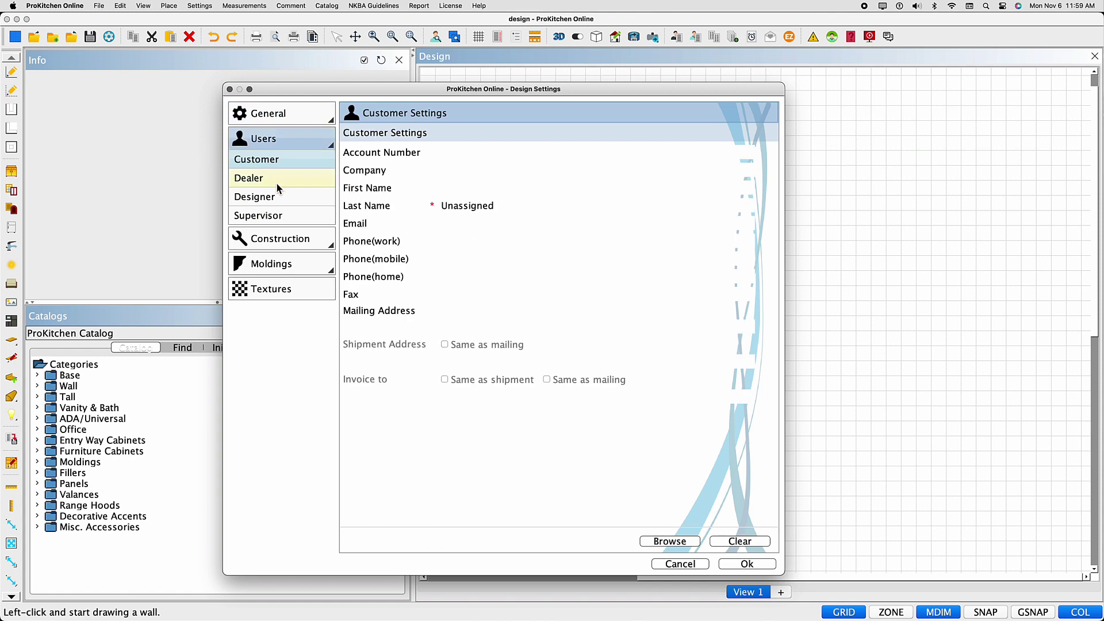
left_click(280, 238)
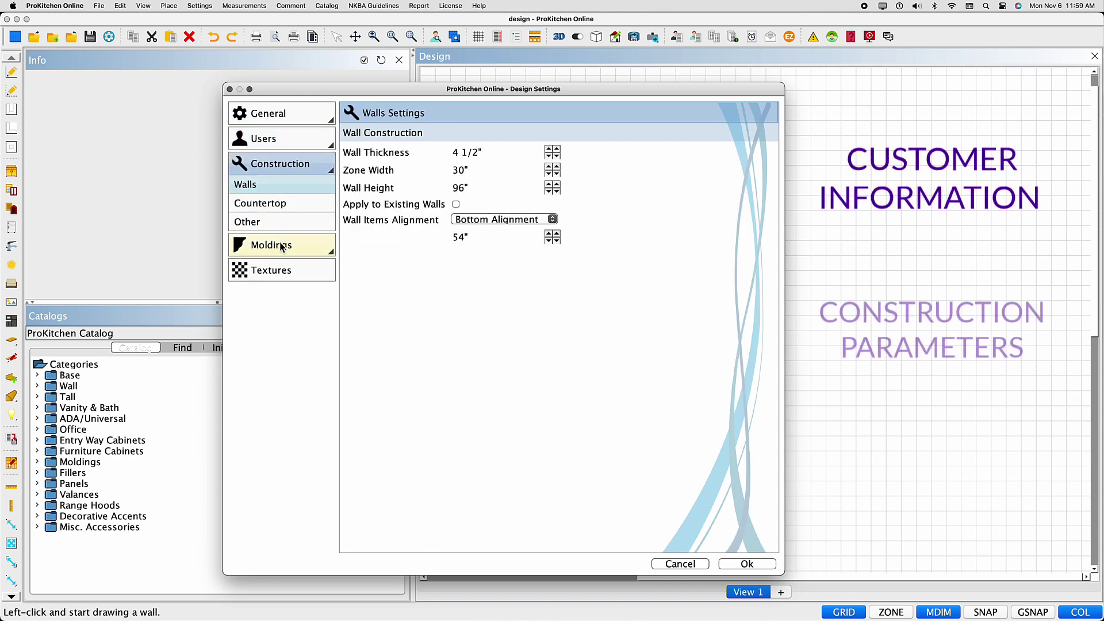
left_click(281, 249)
left_click(281, 252)
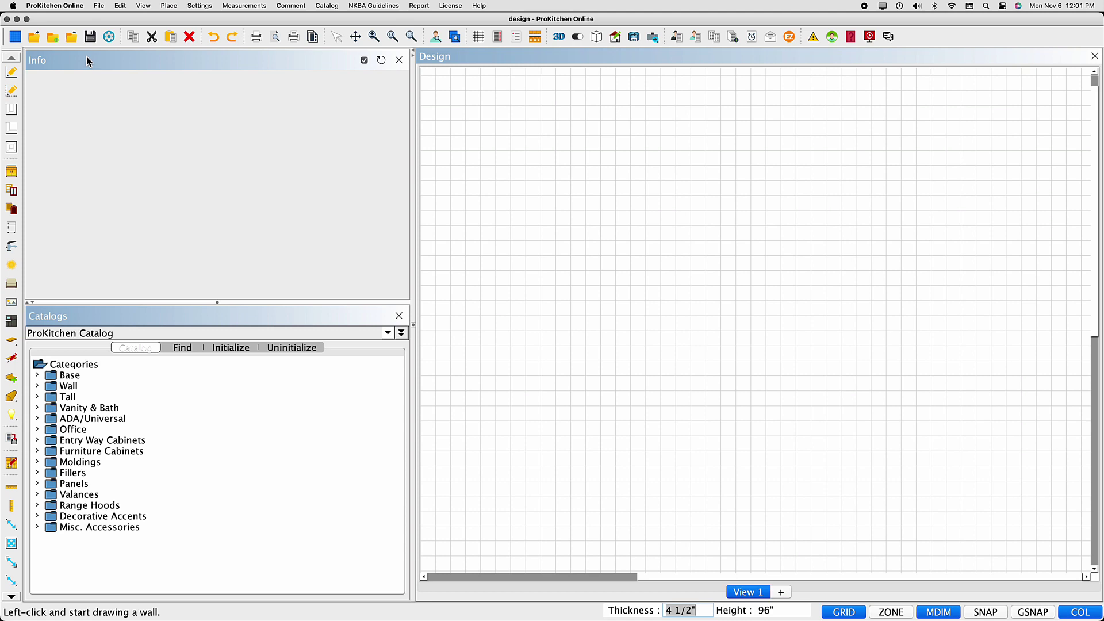
- Start a new kitchen design and reopen its Design Settings from the Settings menu
left_click(20, 36)
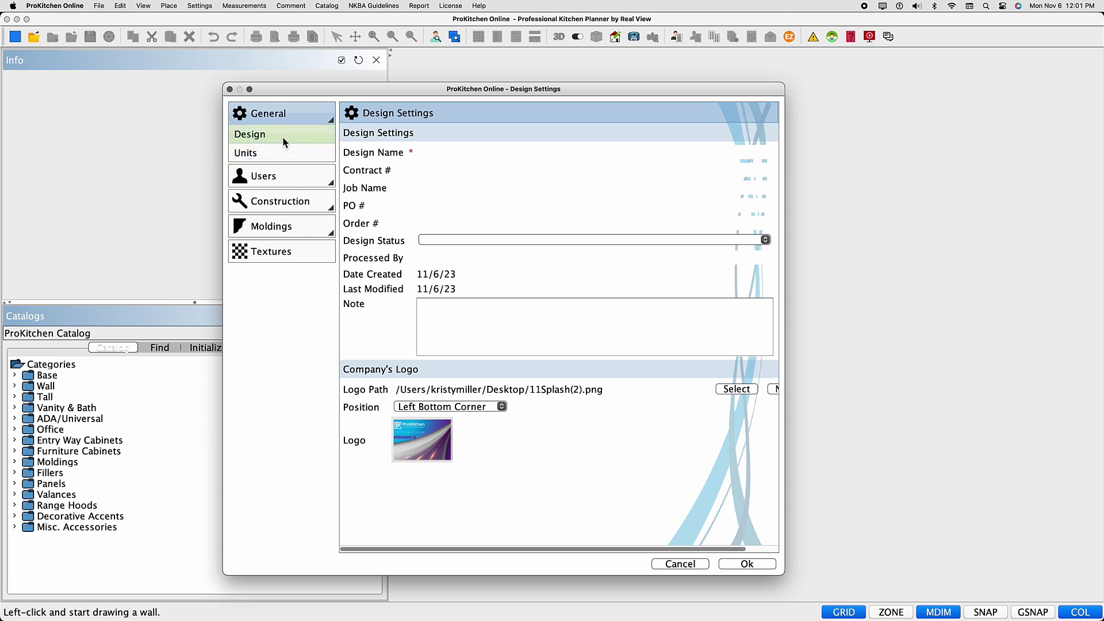
left_click(432, 152)
key("Return")
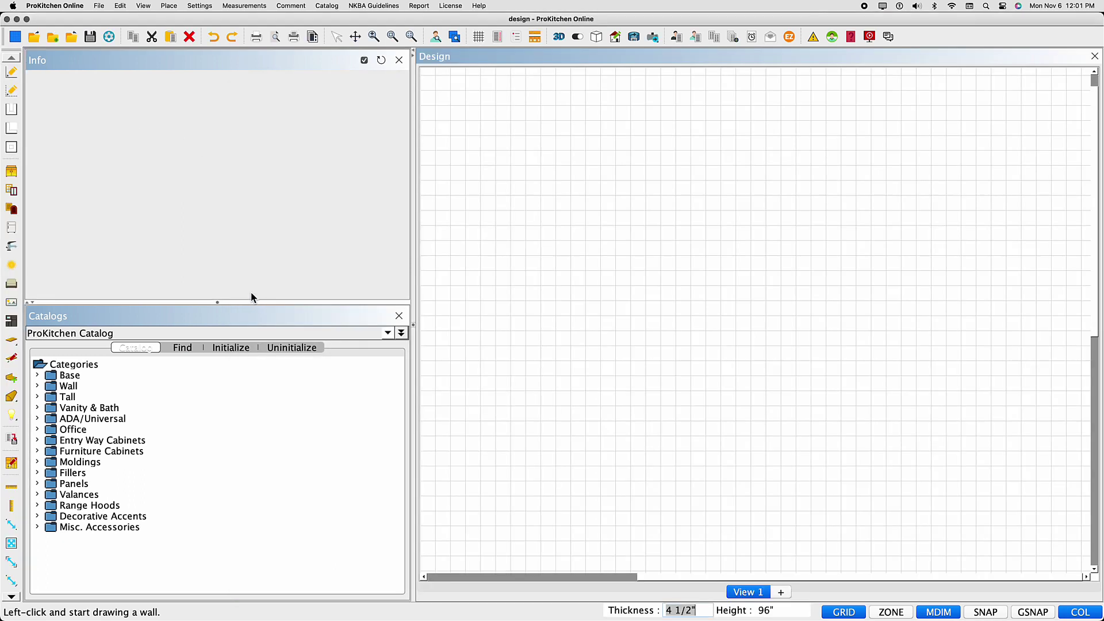
left_click(107, 37)
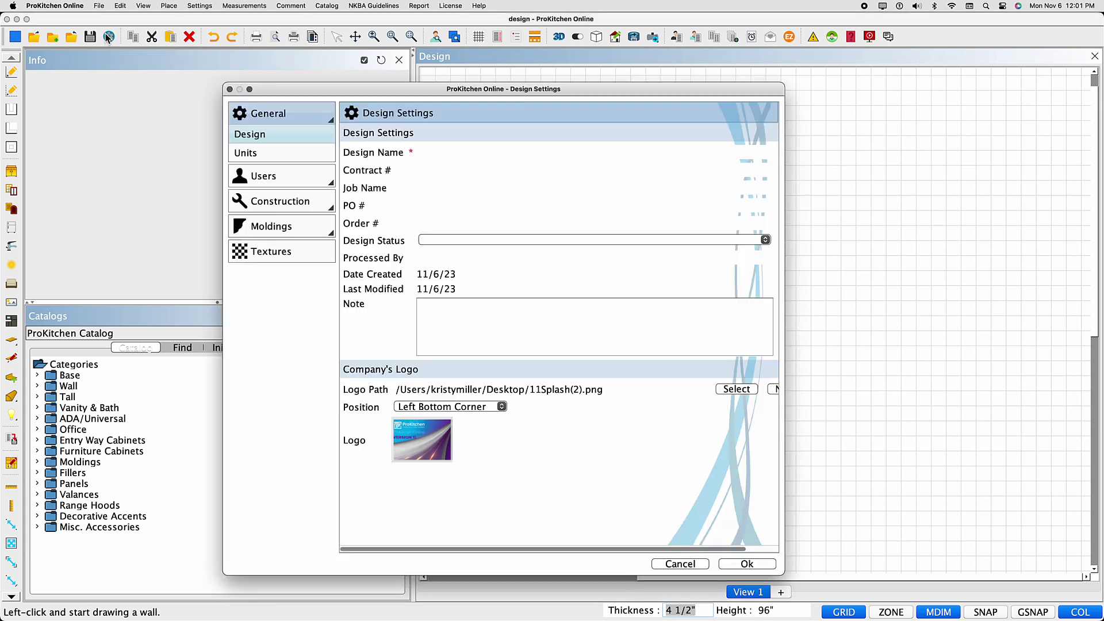
left_click(229, 89)
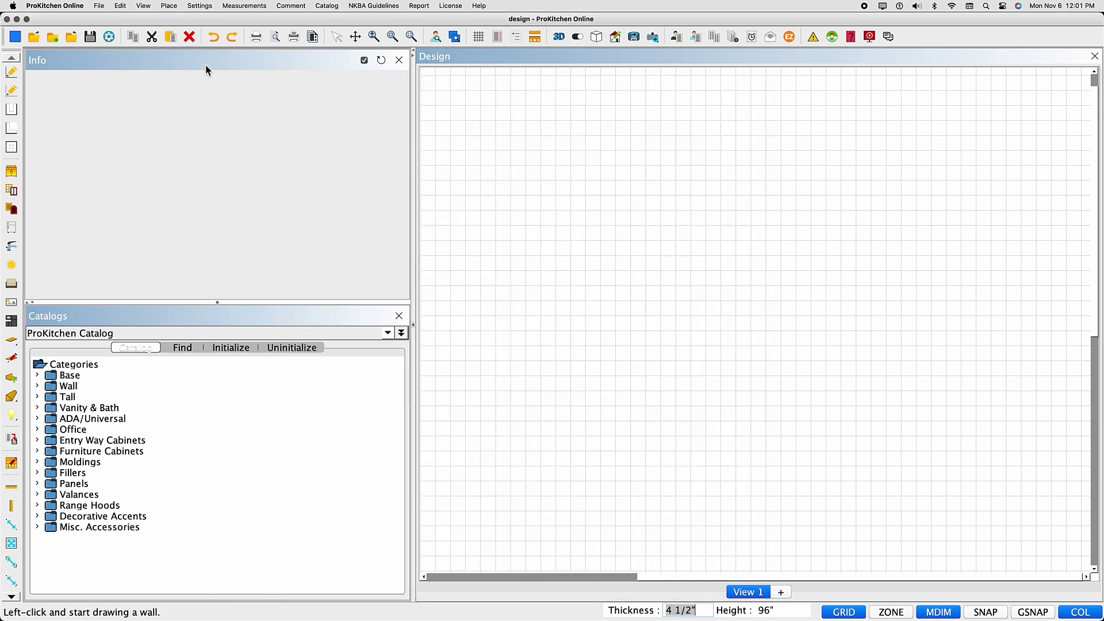
left_click(202, 11)
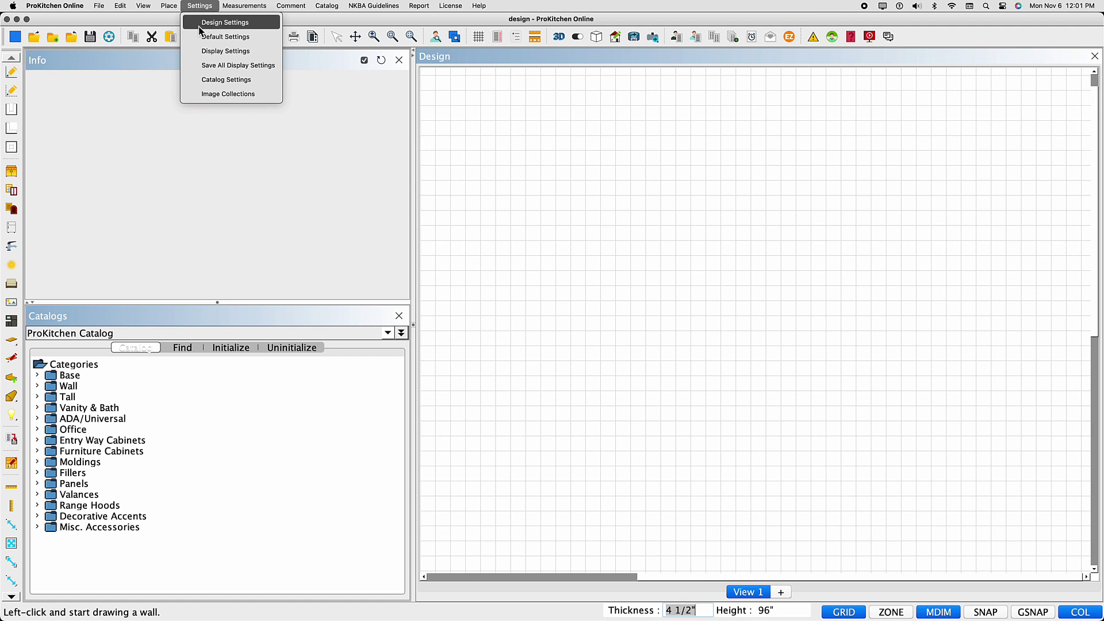
left_click(198, 25)
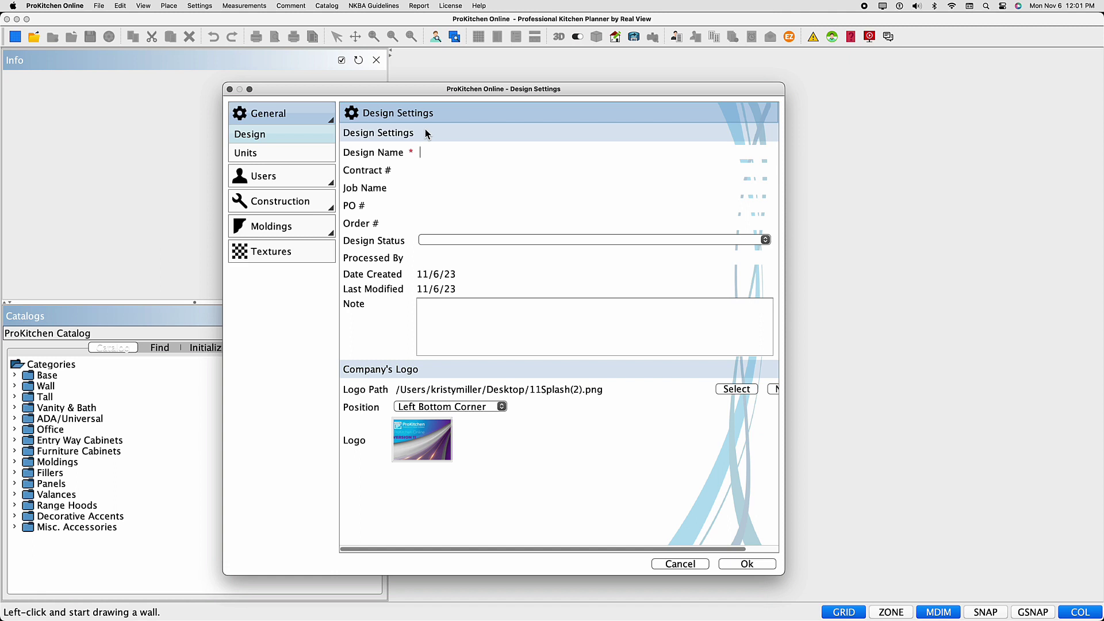
- Name the design Tutorial1_3 and set its Design Status to Installed
type("Tutorial1")
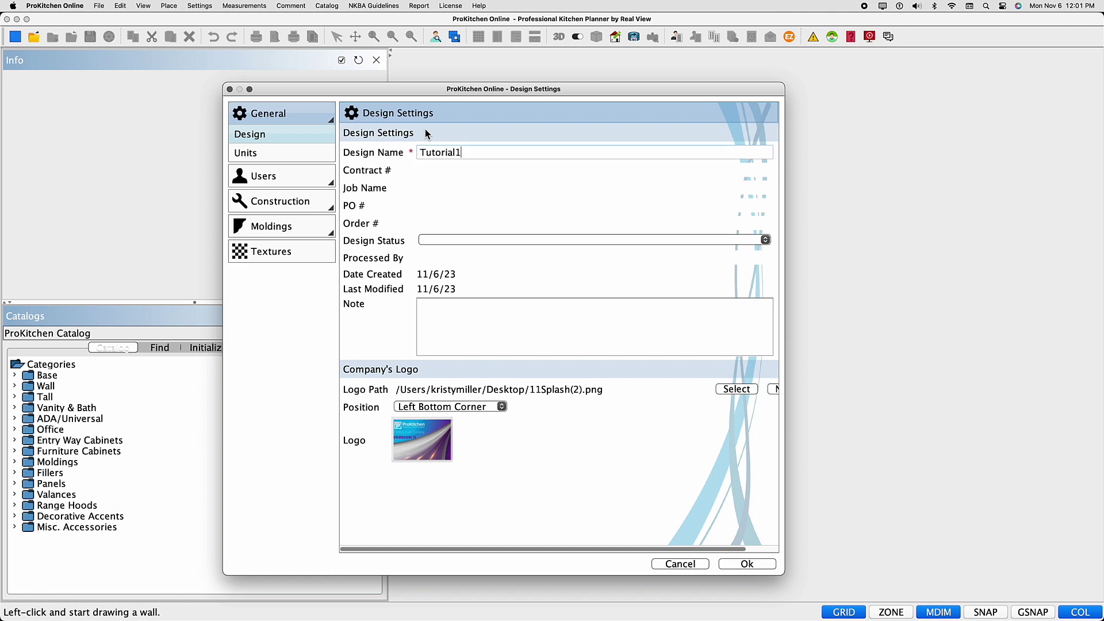
type("_3")
left_click(764, 240)
left_click(755, 249)
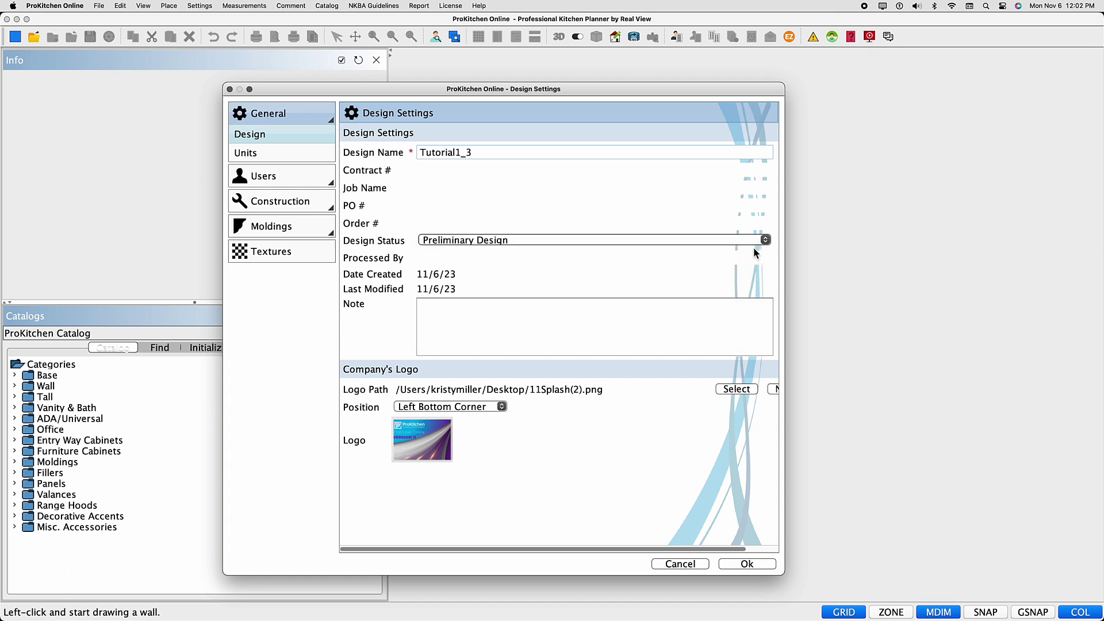
left_click(750, 240)
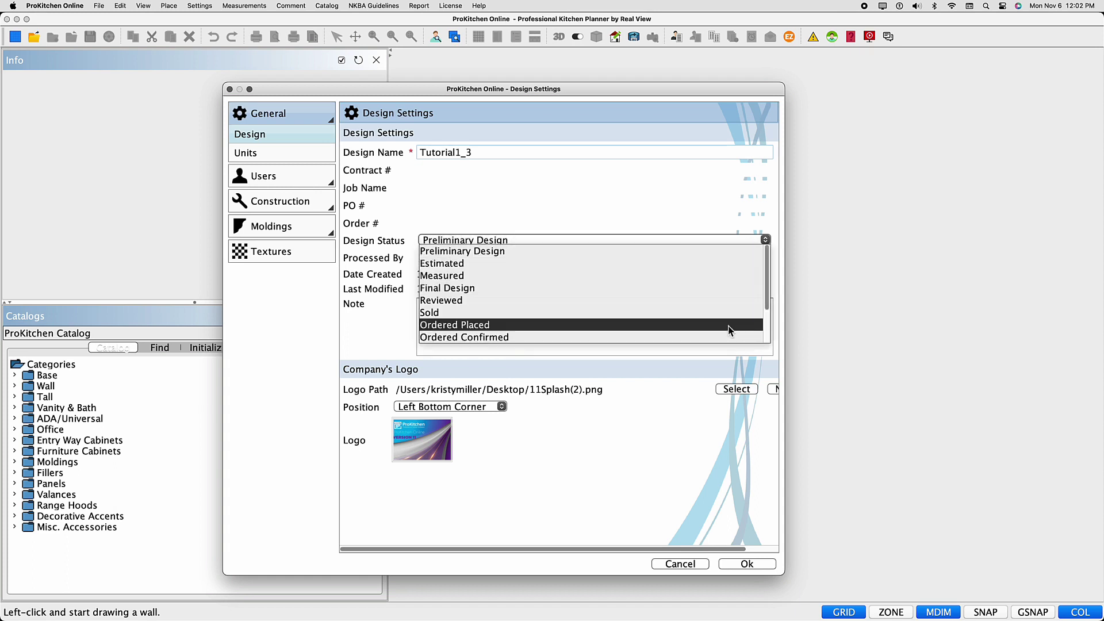
scroll(728, 326, "down", 2)
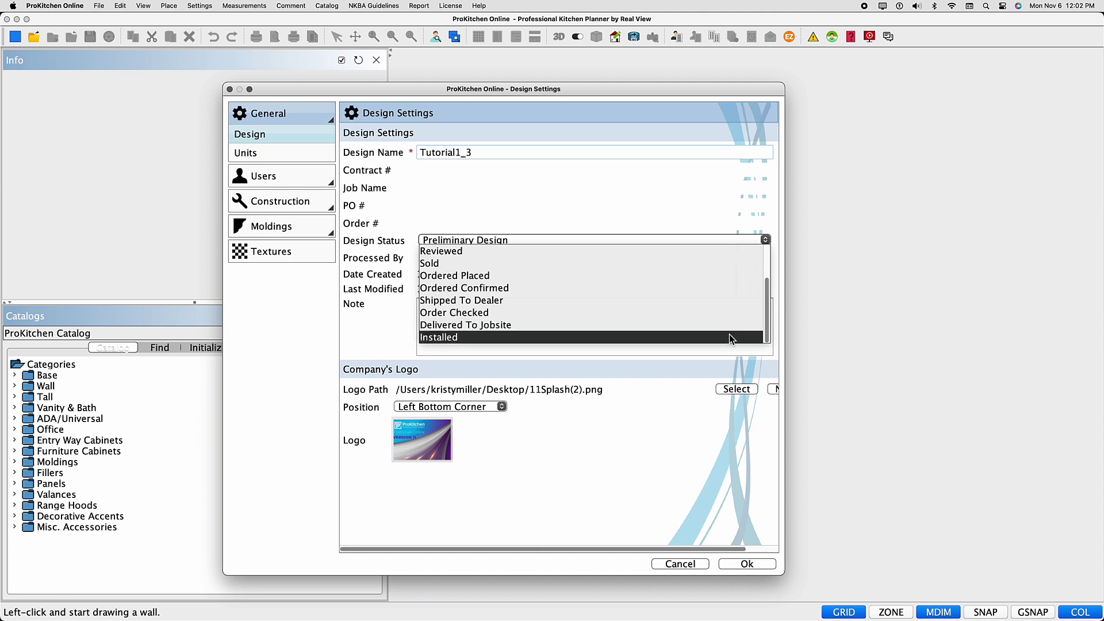
left_click(730, 336)
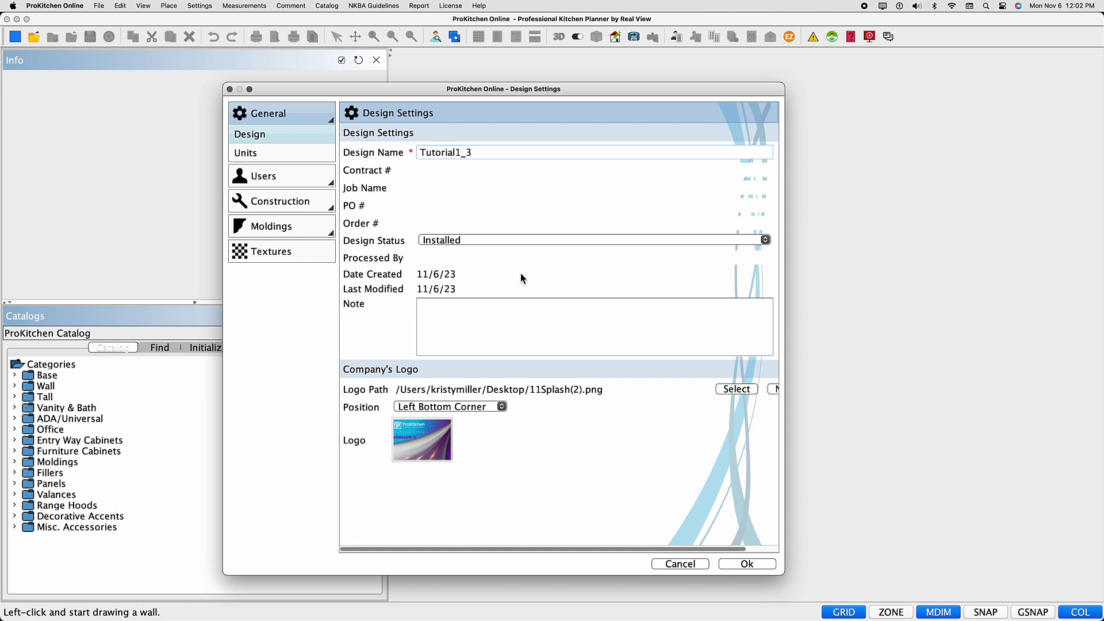
- Add the note 'Not Confidential', keeping the existing logo image and its print position
type("Not Confidential")
left_click(739, 392)
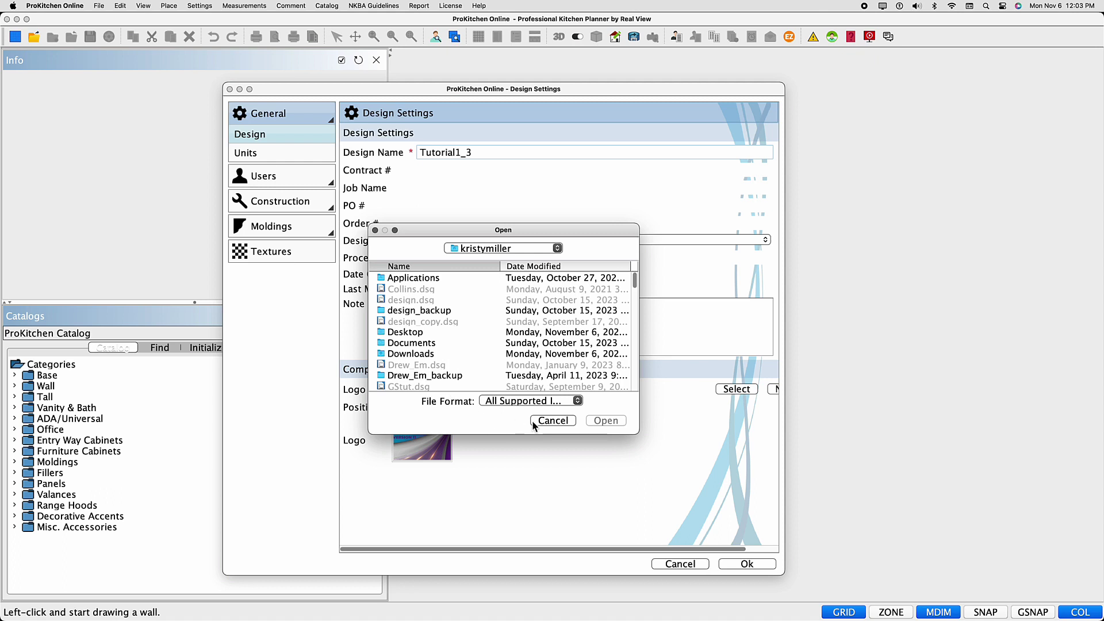
left_click(538, 421)
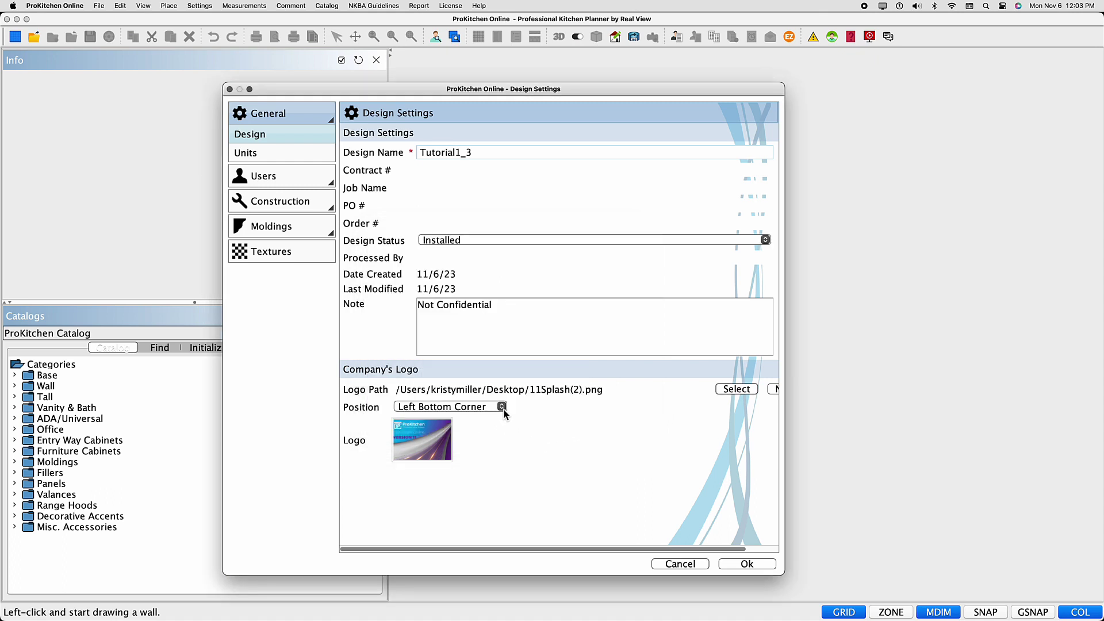
left_click(502, 409)
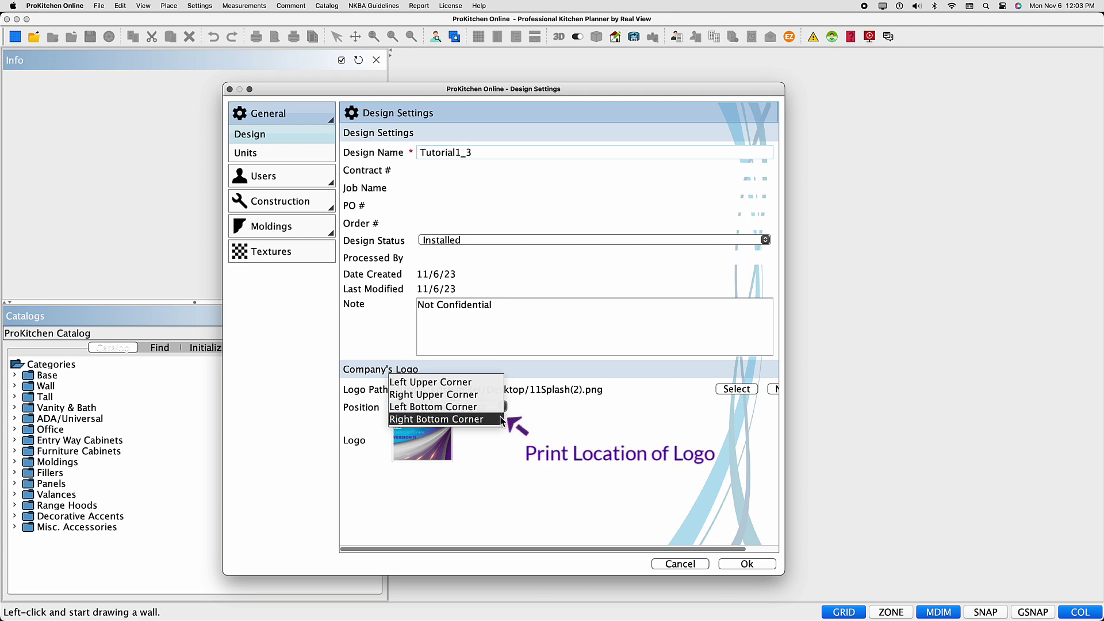
- Keep the logo at Left Bottom Corner, confirm Imperial Inches units, and show Customer Settings
left_click(310, 181)
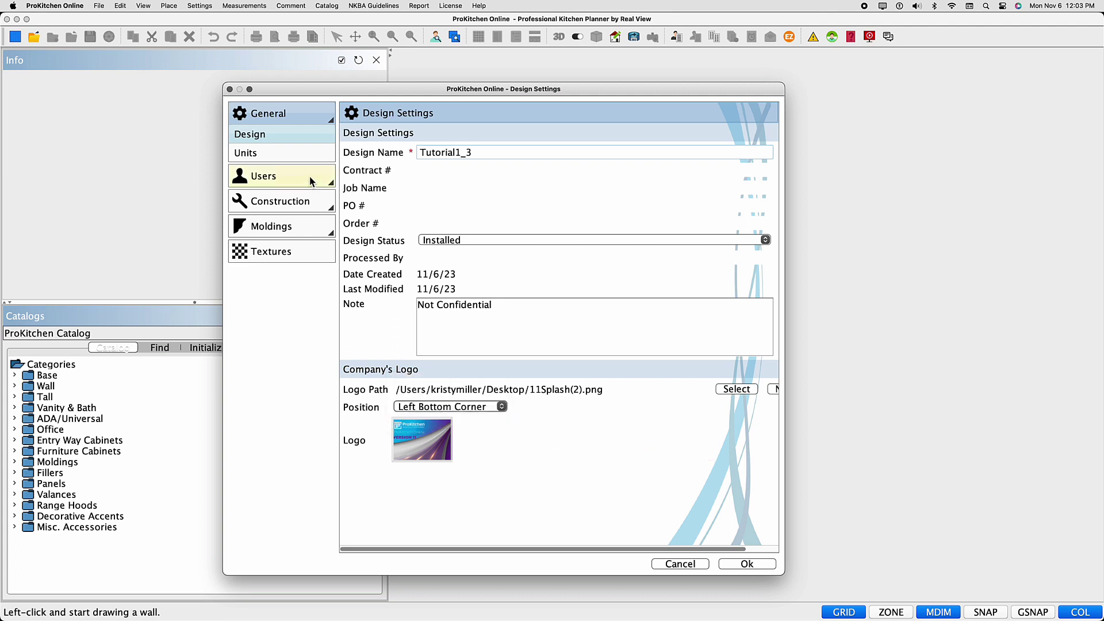
left_click(299, 155)
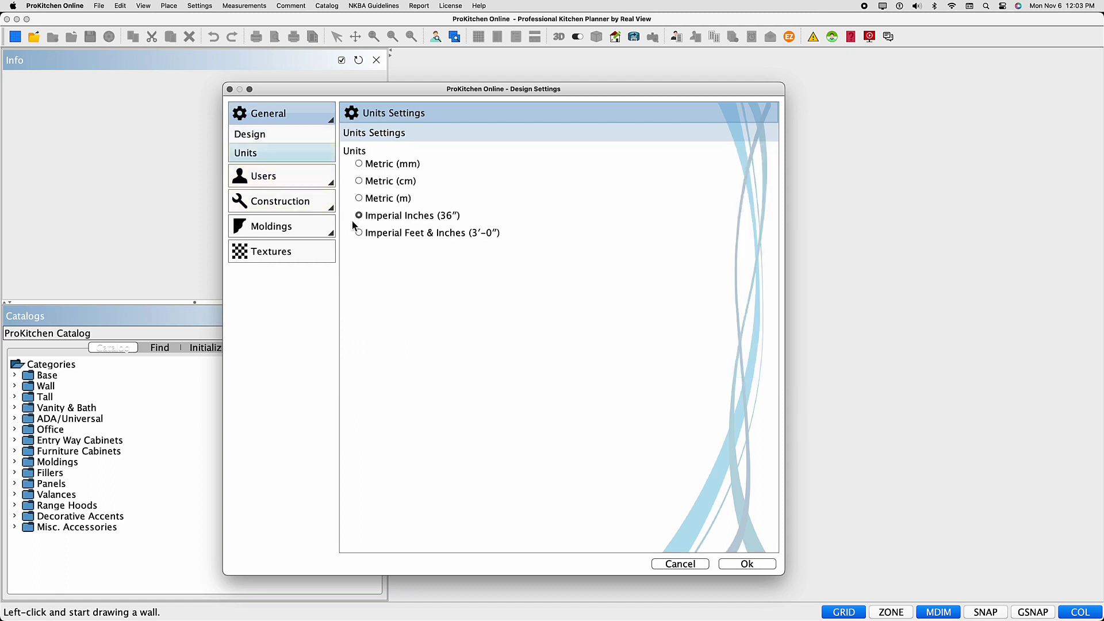
left_click(332, 181)
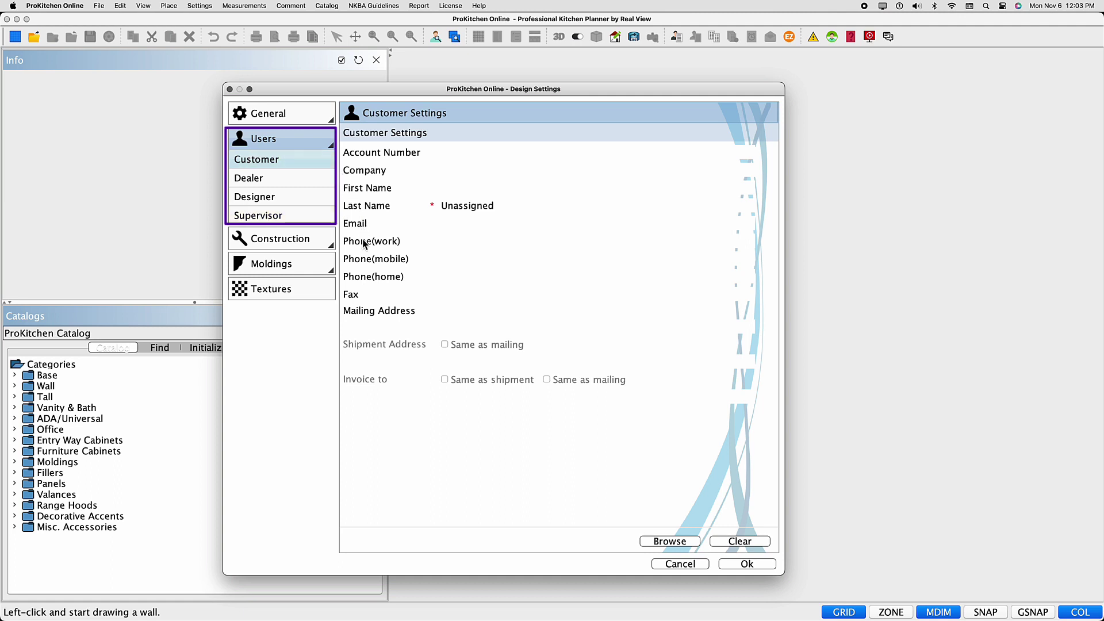
- Pick an existing customer from the Search Customer list and assign them to the design
left_click(670, 542)
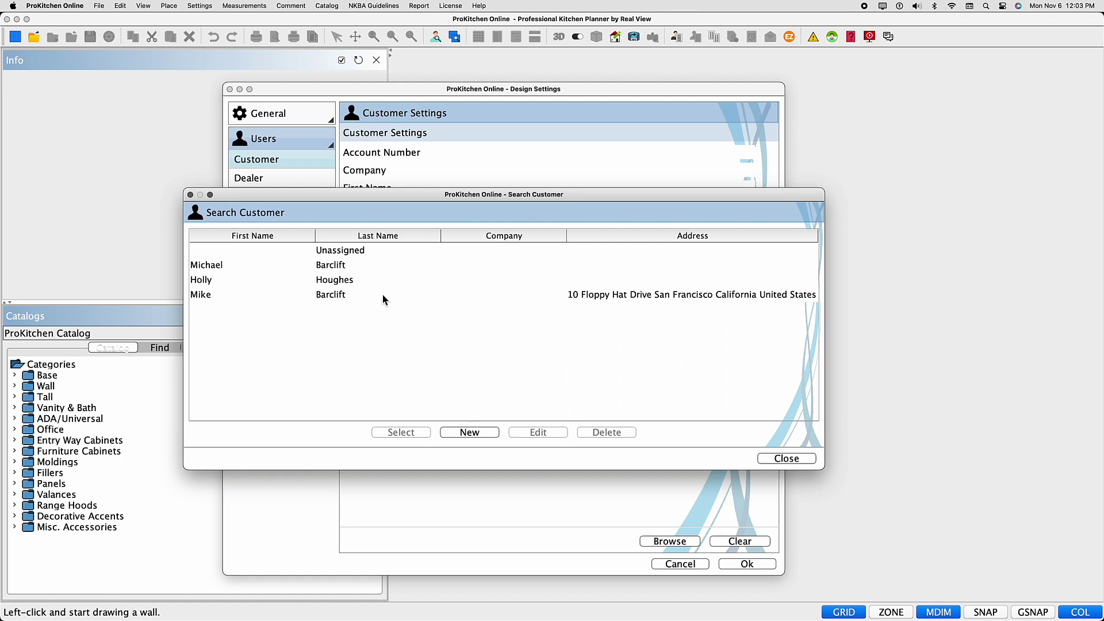
left_click(351, 284)
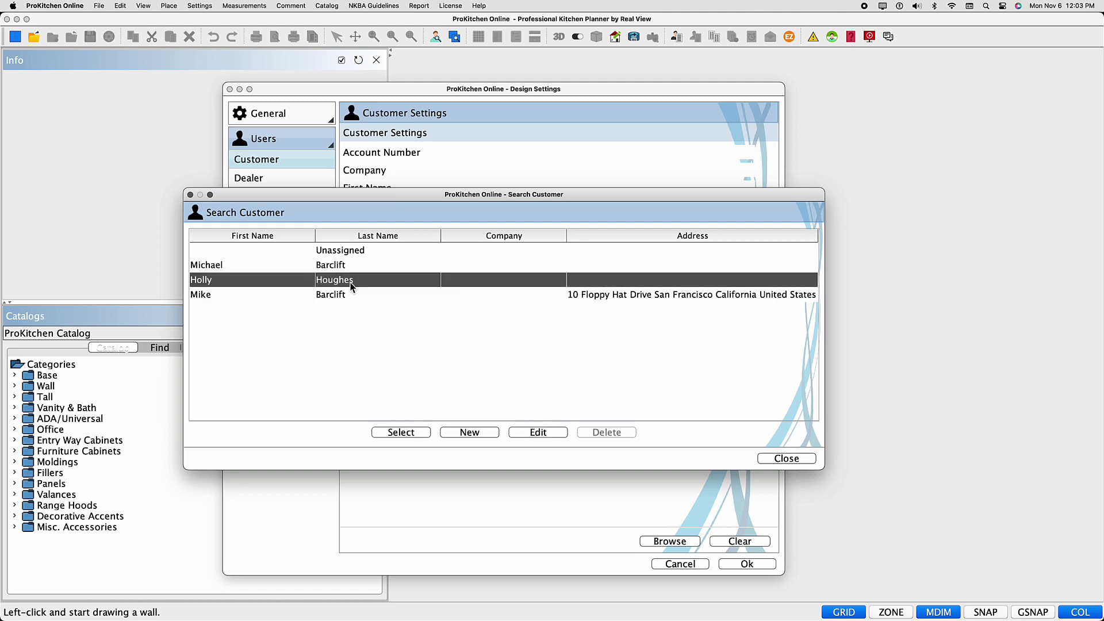
left_click(401, 433)
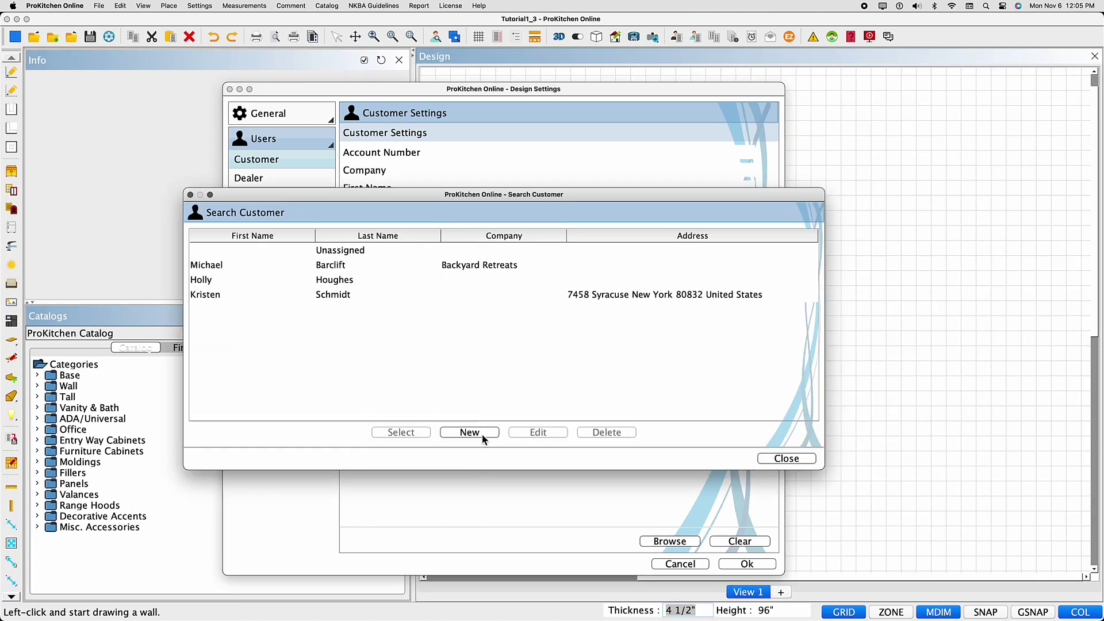
- Start a new customer record, then discard it after the missing last name warning
left_click(469, 433)
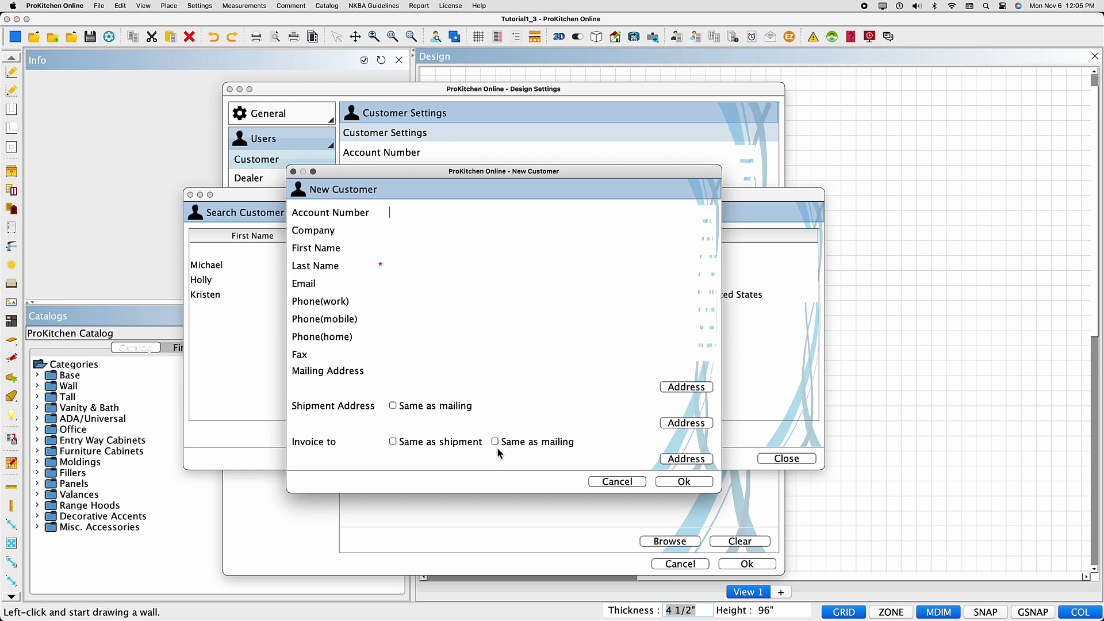
left_click(688, 483)
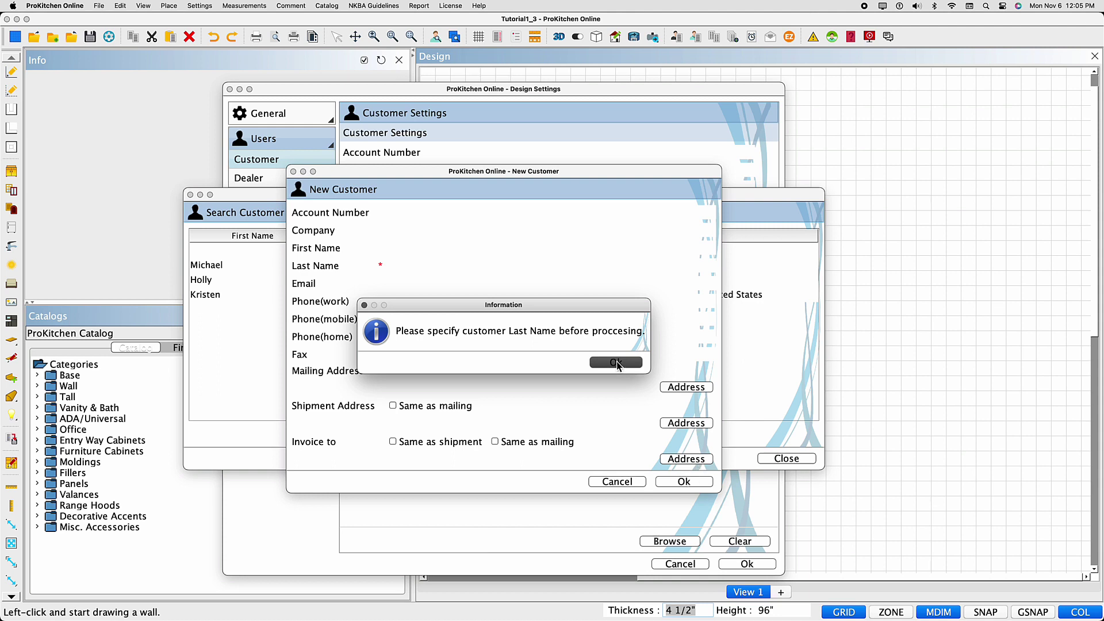
left_click(615, 362)
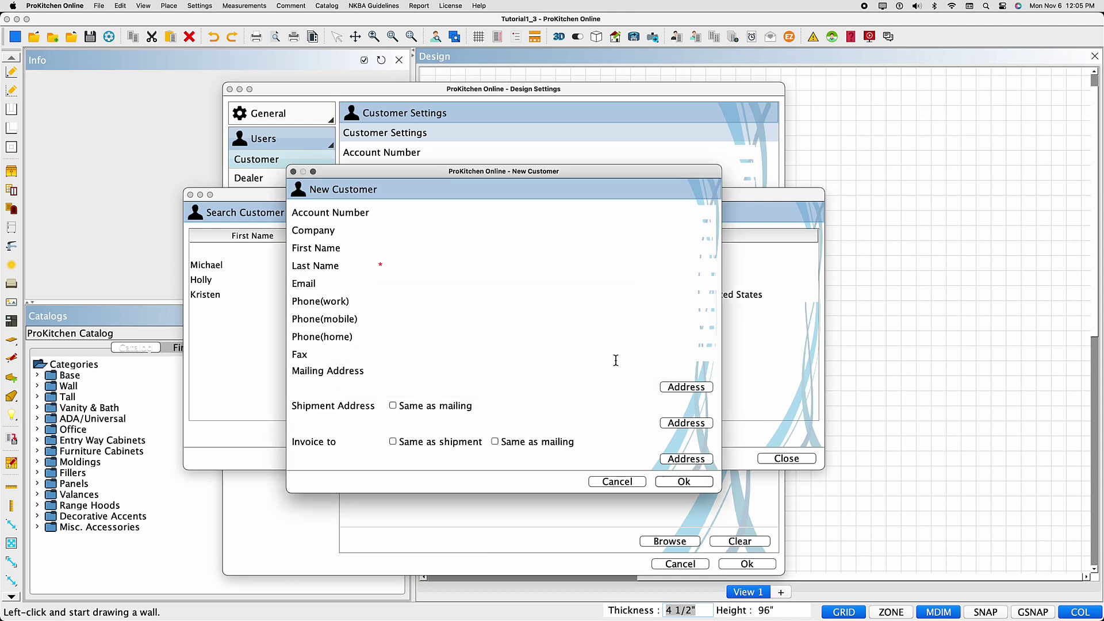
left_click(294, 171)
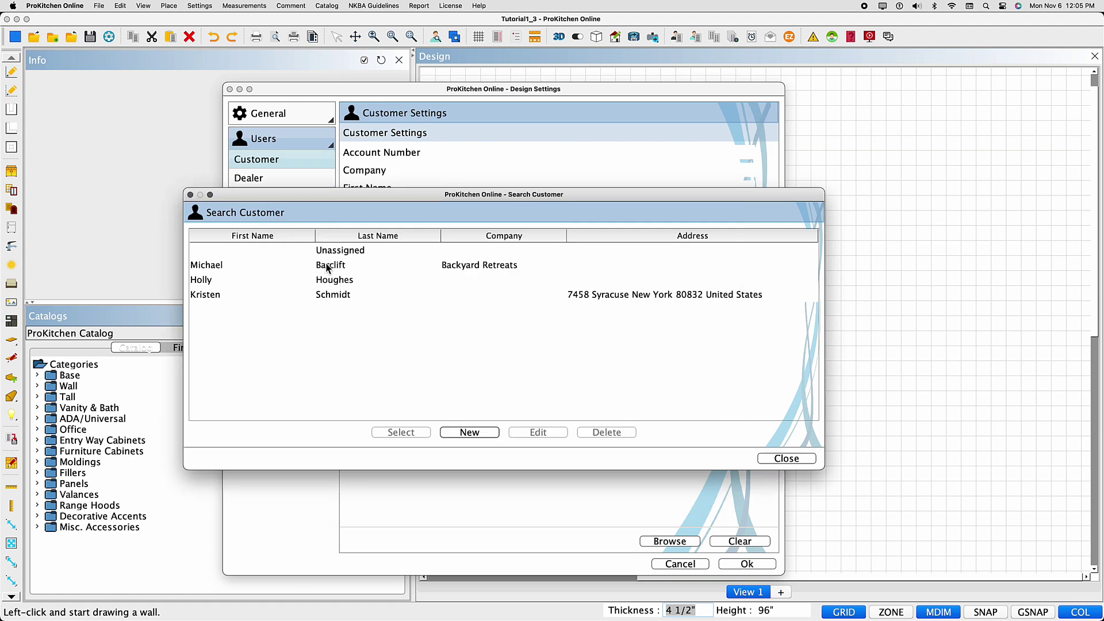
- Open one customer's details and close them, then cancel deleting the last customer
left_click(327, 267)
left_click(539, 434)
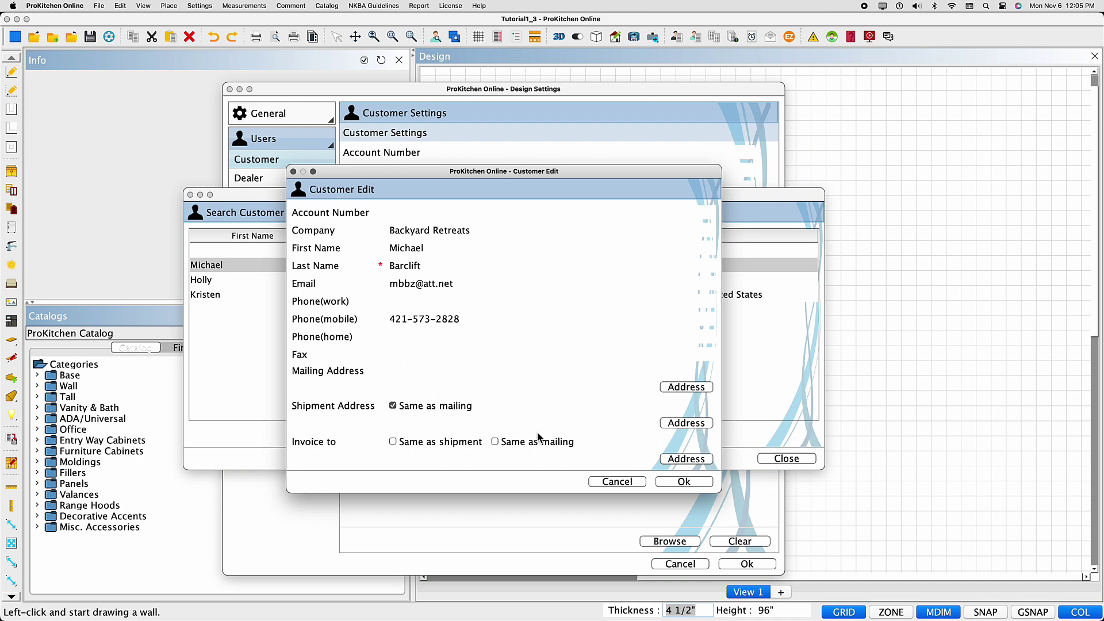
left_click(674, 483)
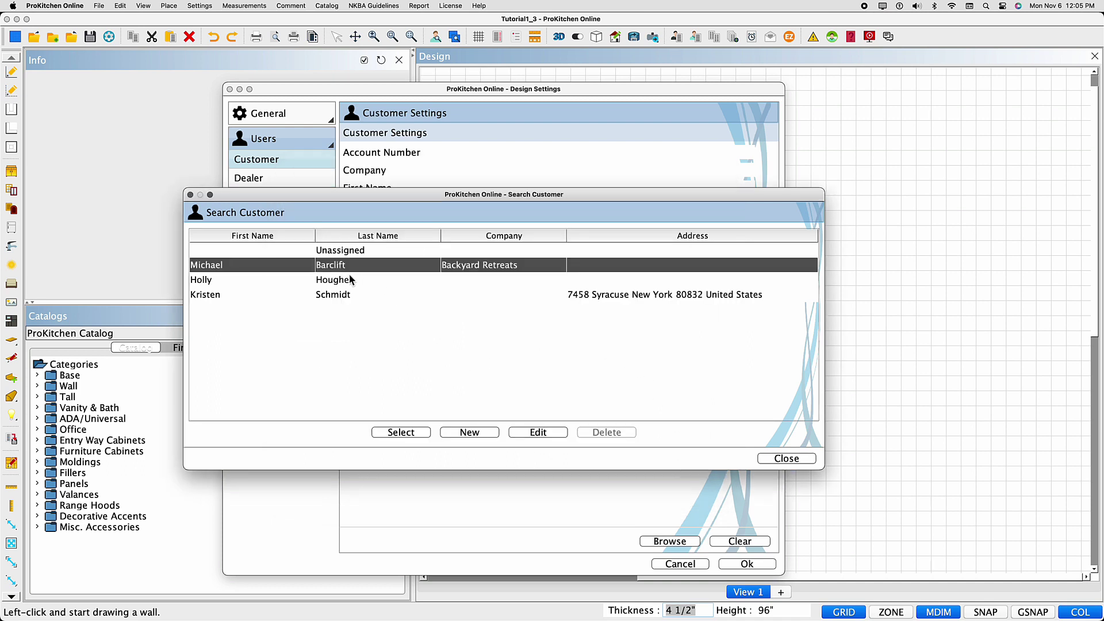
left_click(337, 296)
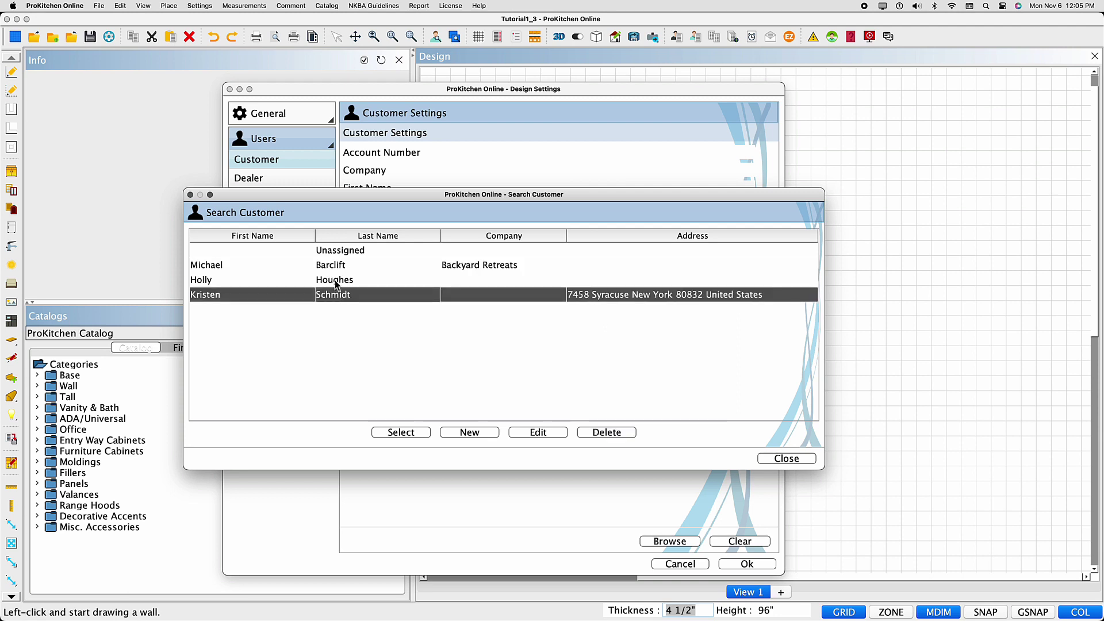
left_click(627, 435)
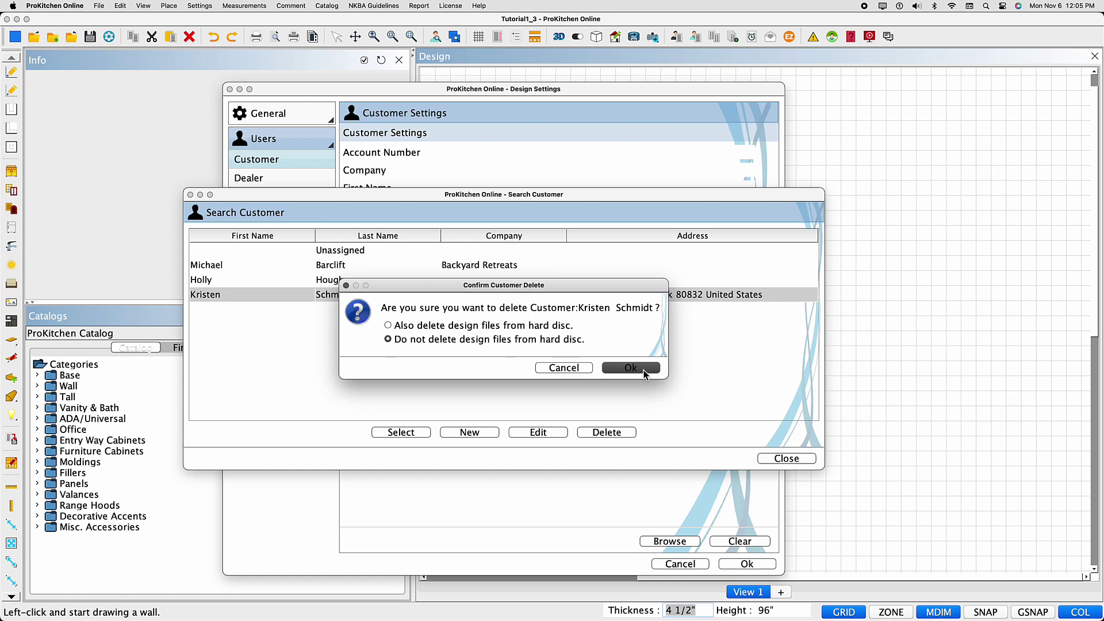
left_click(575, 370)
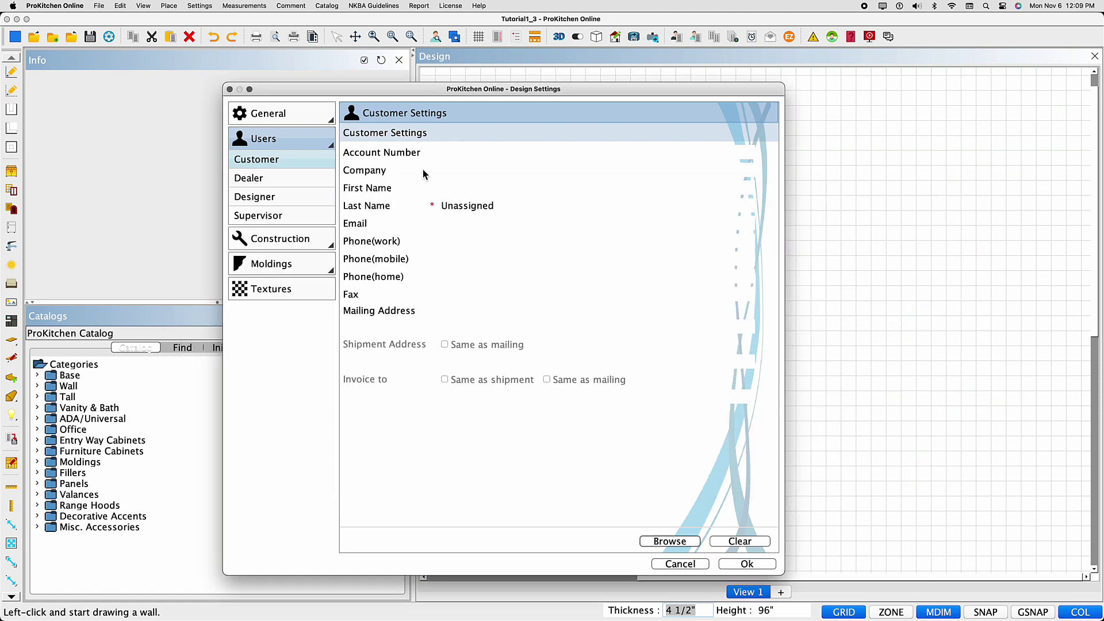
- Show the Dealer Settings page with ProKitchen Software as the dealer company
left_click(262, 179)
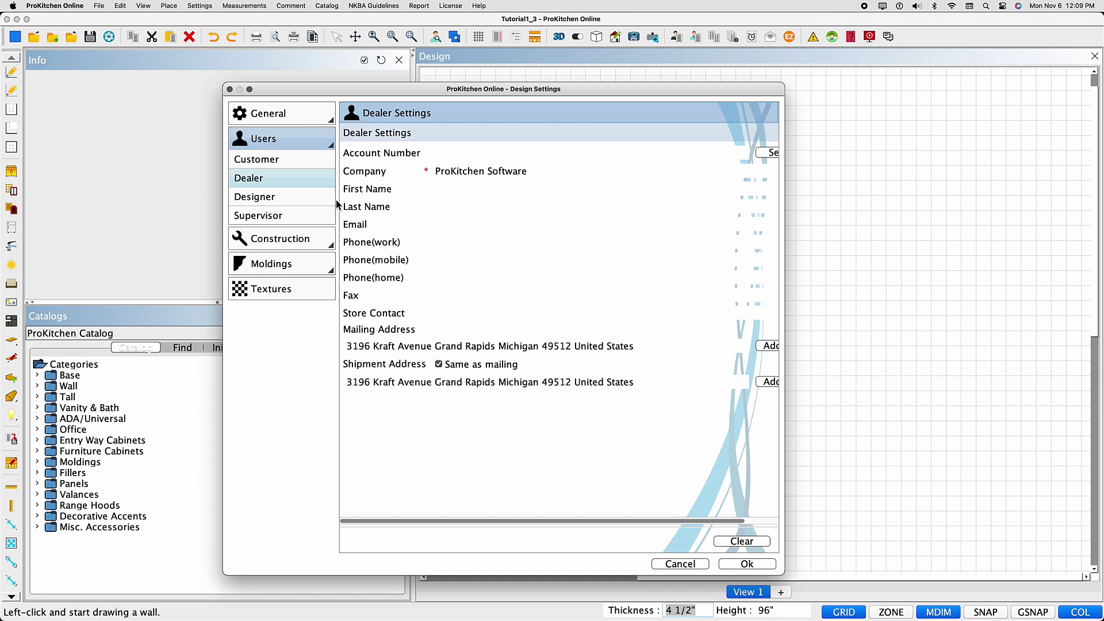
- Assign the first saved designer from the designer list to the design
left_click(280, 206)
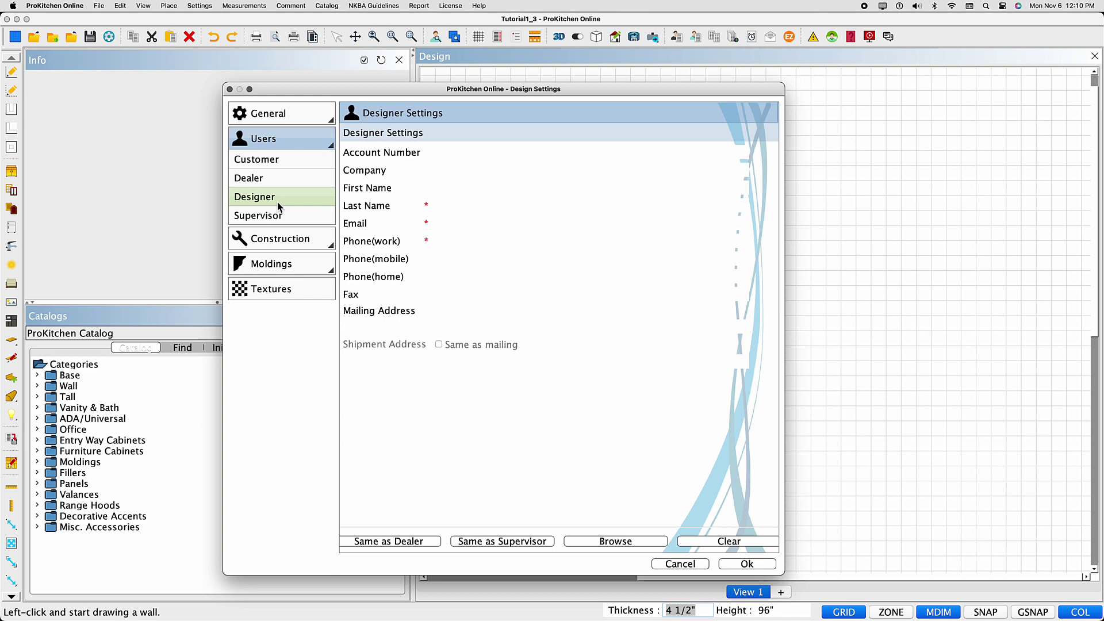
left_click(609, 545)
left_click(334, 253)
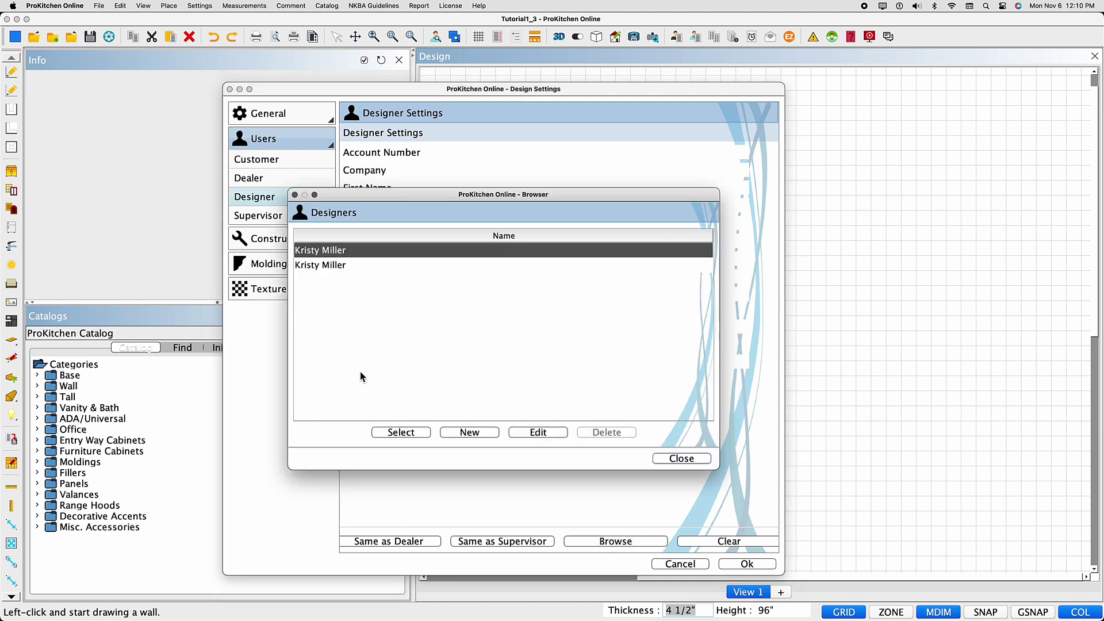
left_click(400, 433)
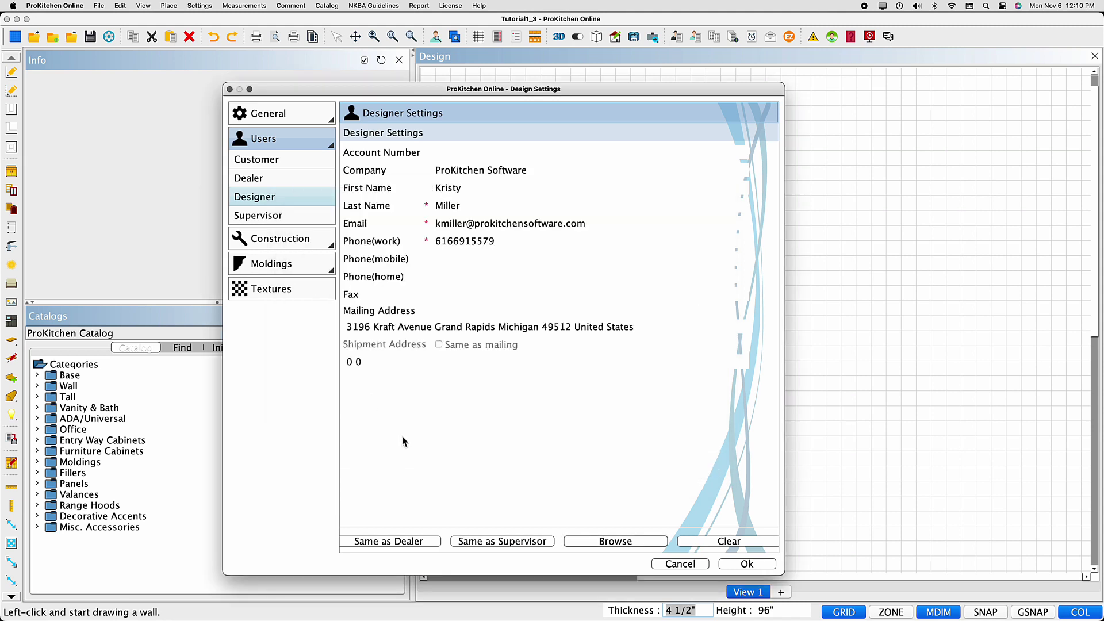
- Fill the Supervisor Settings by copying the dealer's and designer's details
key("Down")
left_click(421, 543)
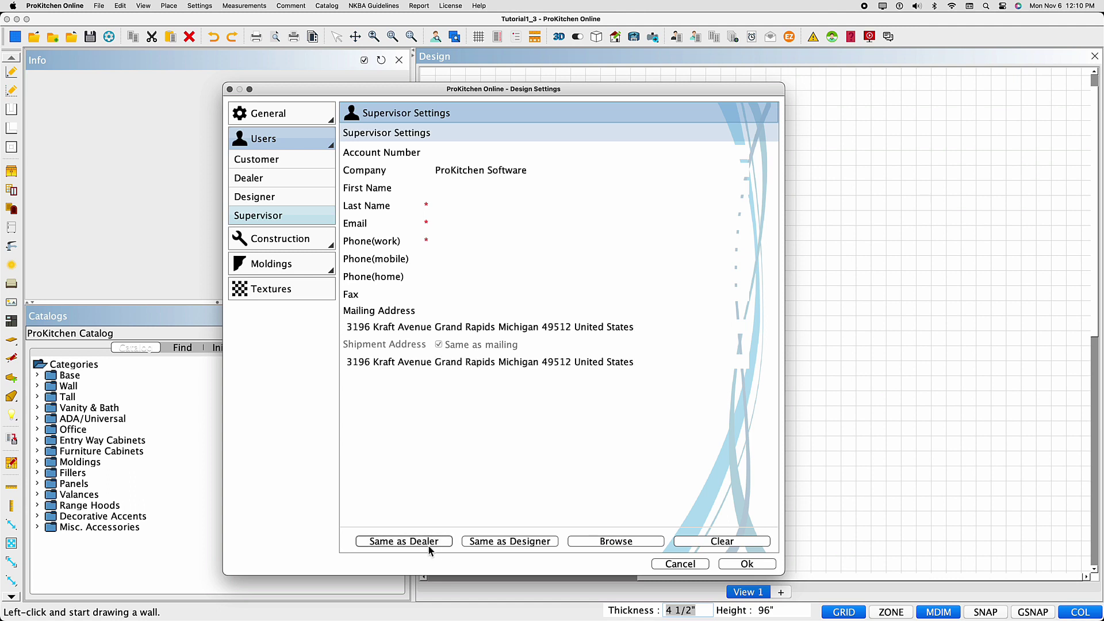
left_click(495, 543)
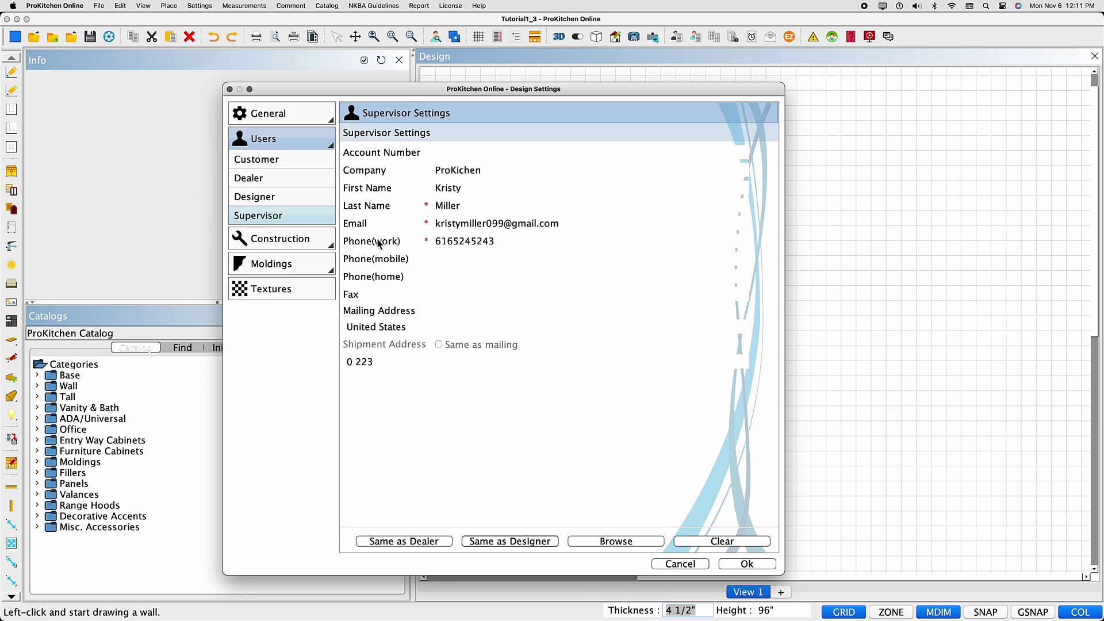
- Set wall thickness to 4.5 (4 1/2") and turn on Apply to Existing Walls
left_click(308, 237)
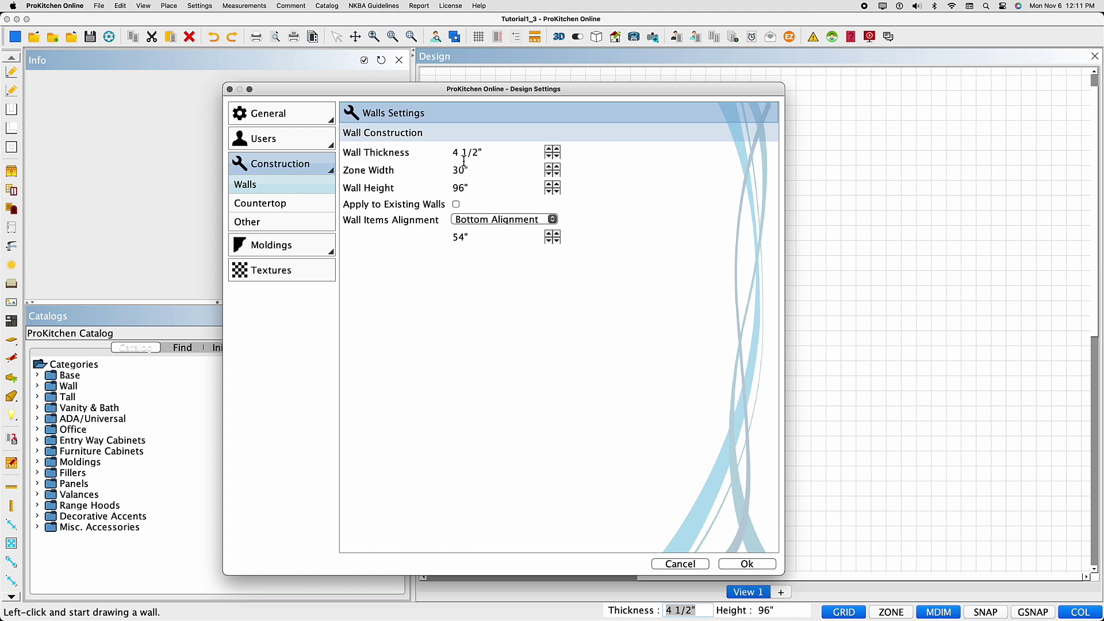
left_click(549, 156)
type("4.5")
left_click(456, 205)
- Set Wall Items Alignment to Bottom Alignment at 54"
left_click(552, 221)
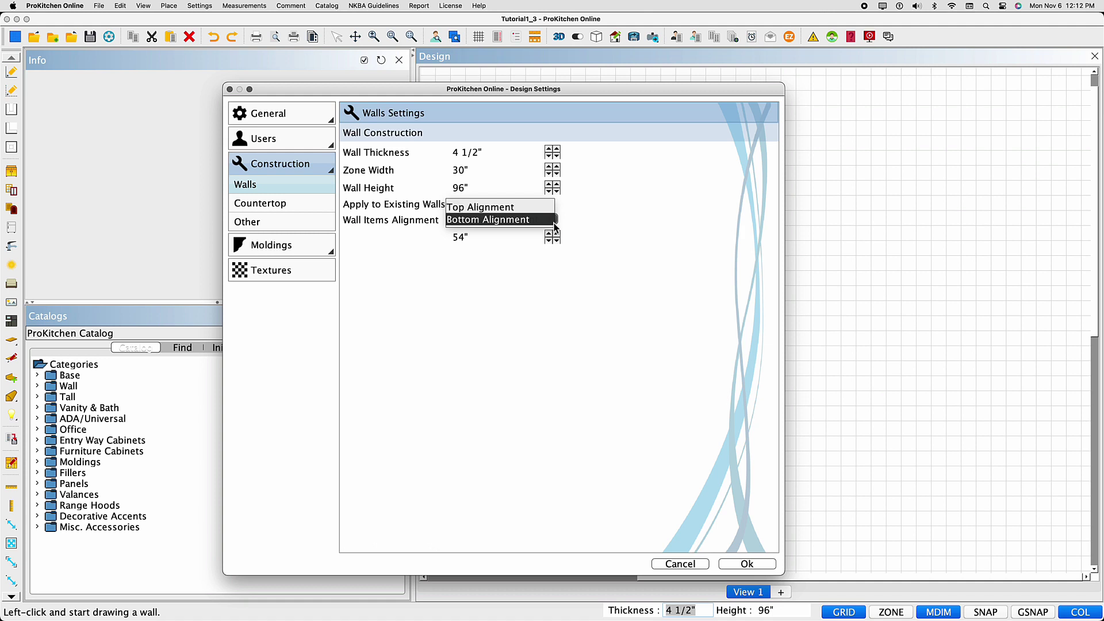
left_click(553, 222)
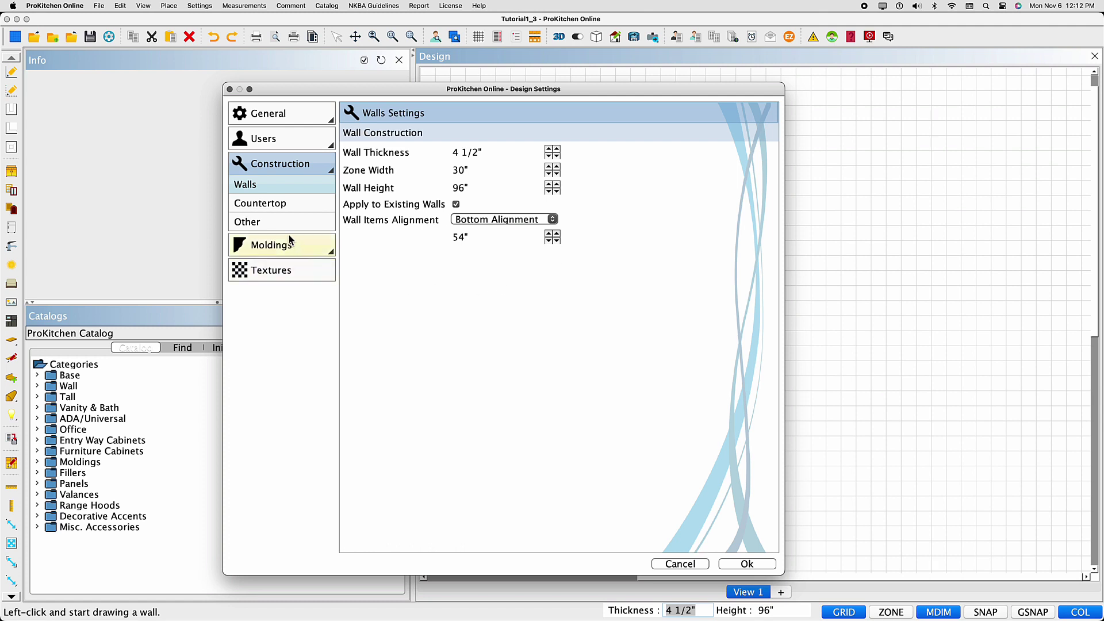
- Check the countertop construction values, then raise Auto-offset Hoods from Cabinets to 3"
left_click(279, 207)
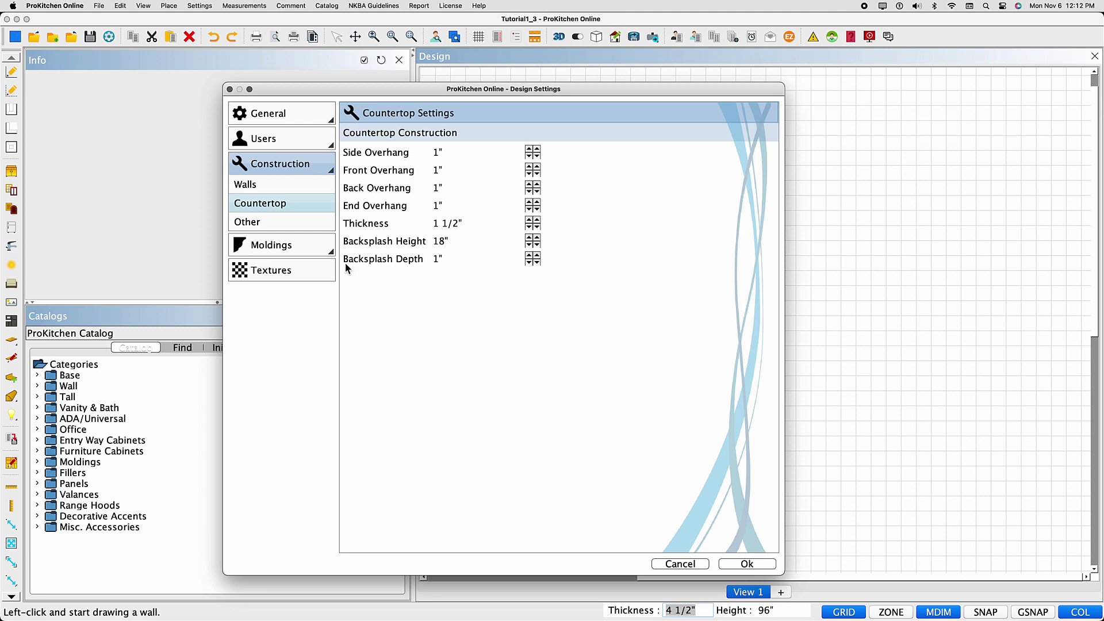
left_click(301, 227)
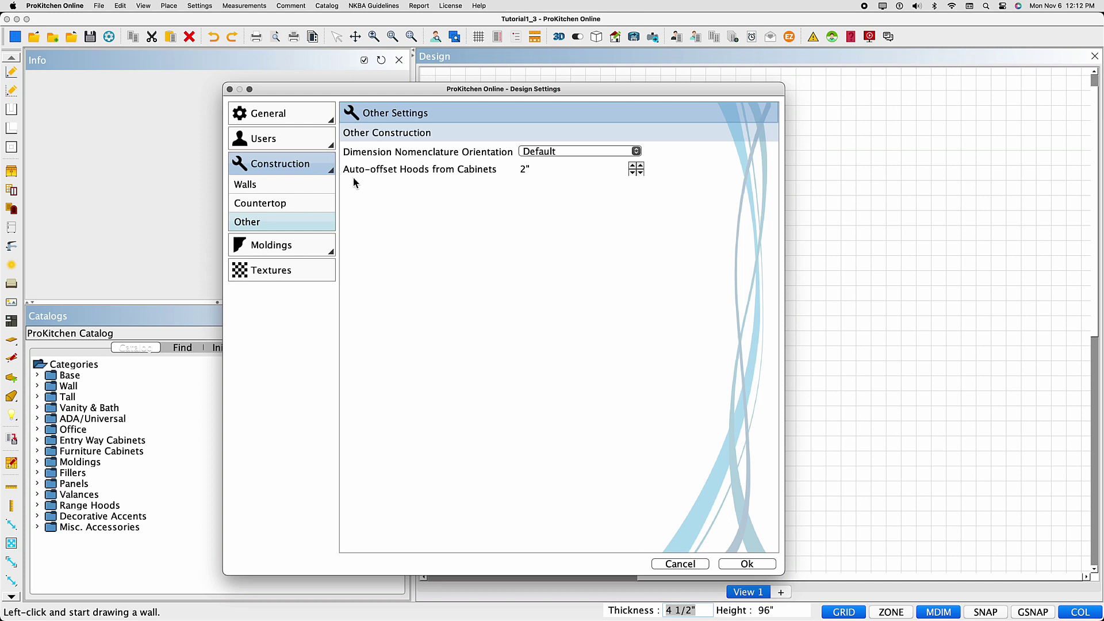
key("Up")
- Enable the light rail molding using BLM Beaded Light Rail Moulding from ProKitchen Catalog
left_click(273, 248)
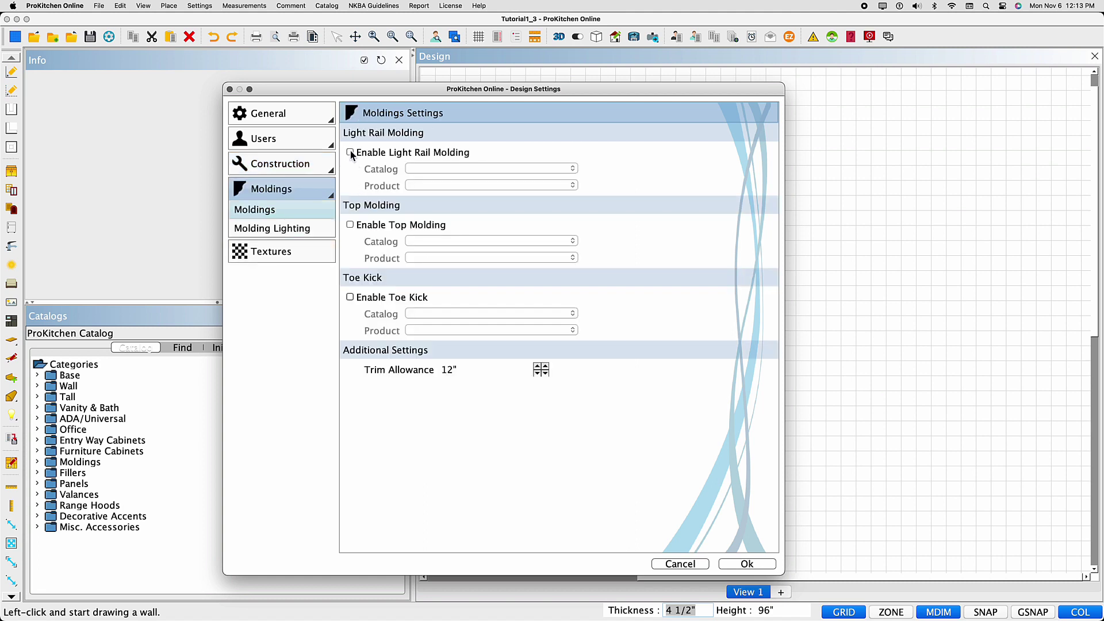
left_click(350, 153)
left_click(536, 168)
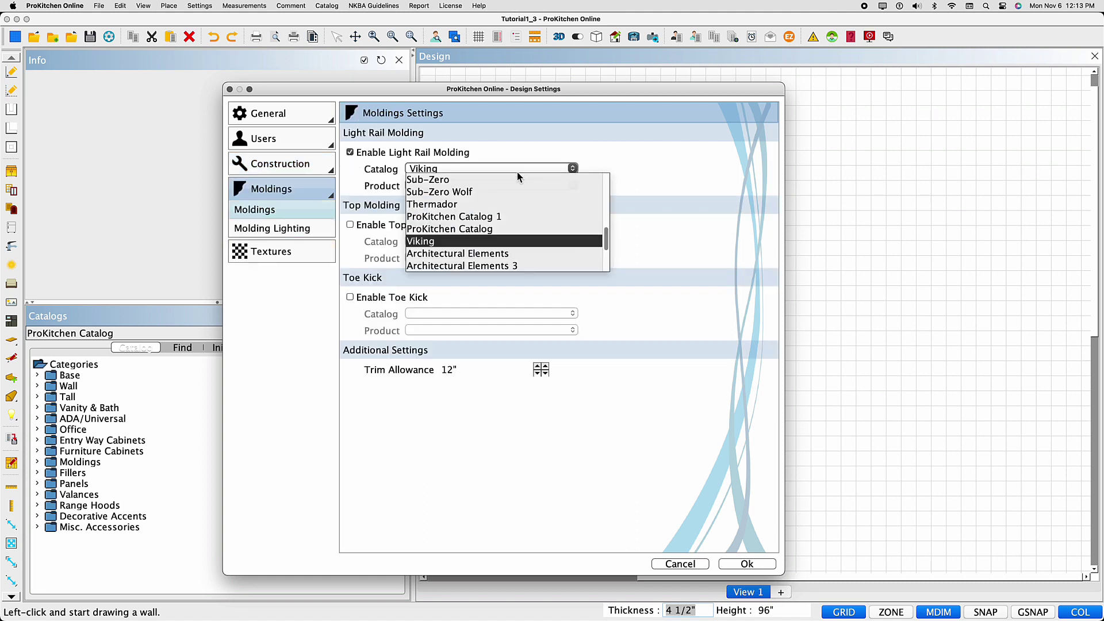
left_click(502, 230)
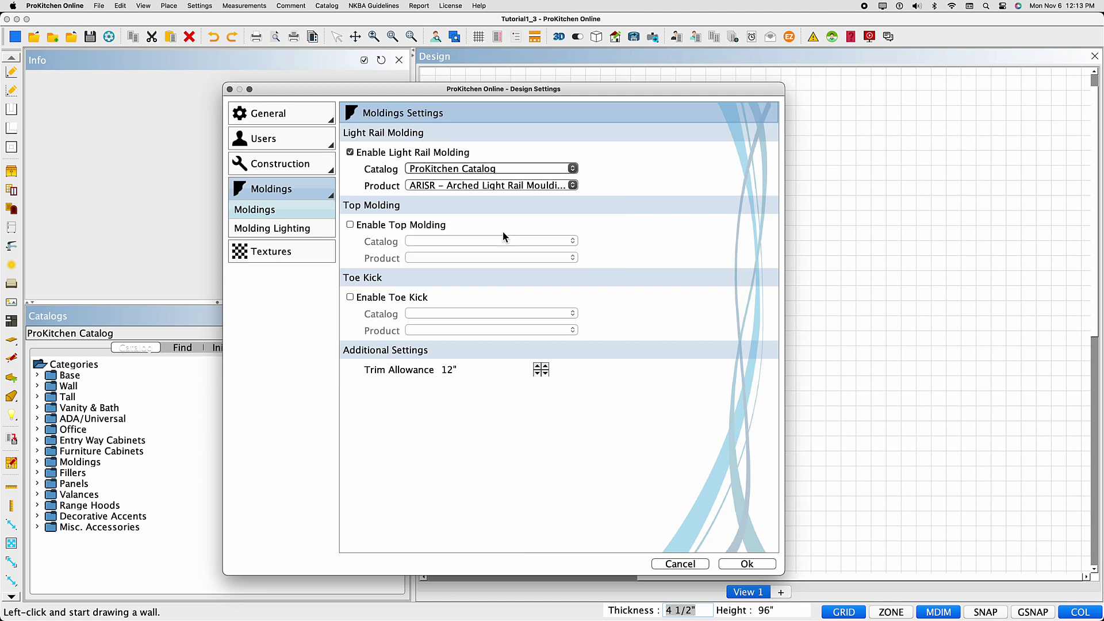
left_click(502, 185)
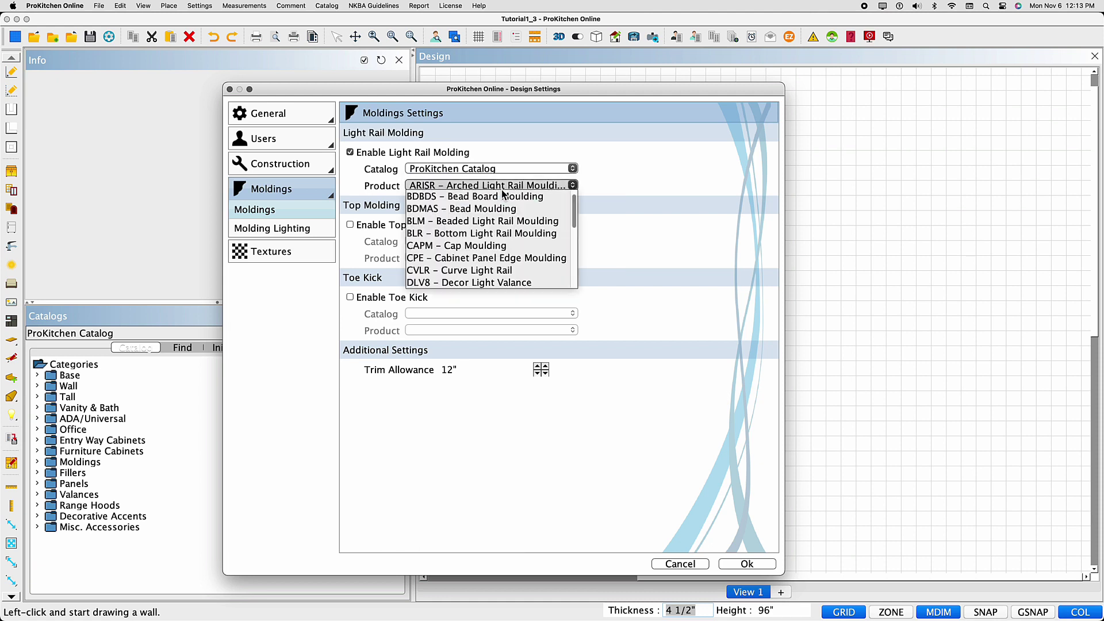
left_click(493, 221)
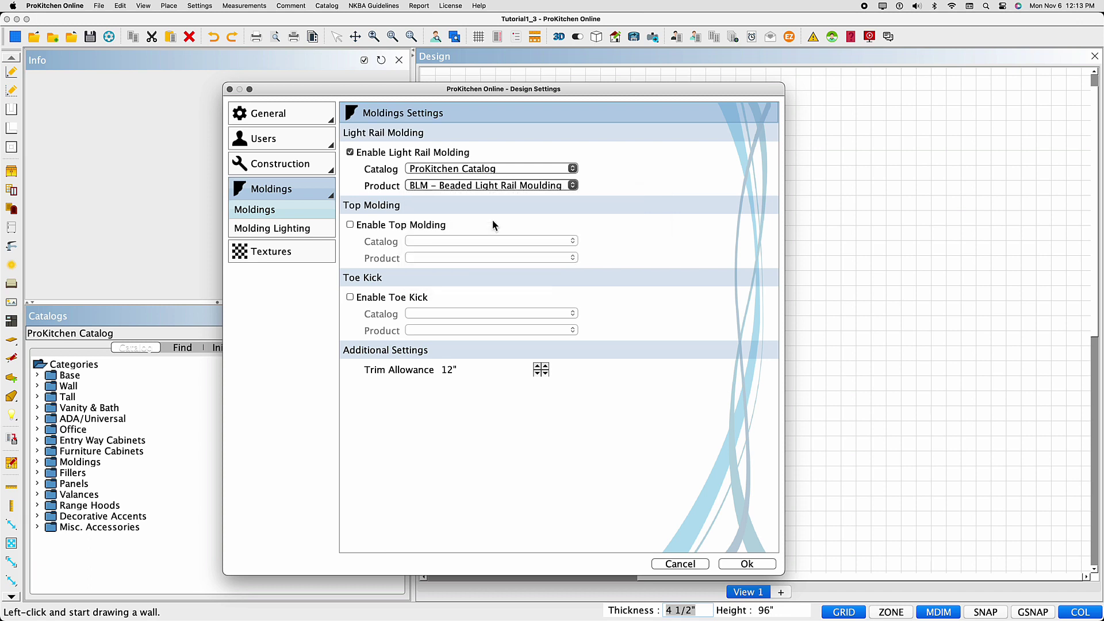
- Enable the top molding from ProKitchen Catalog with the ACCCM crown
left_click(350, 225)
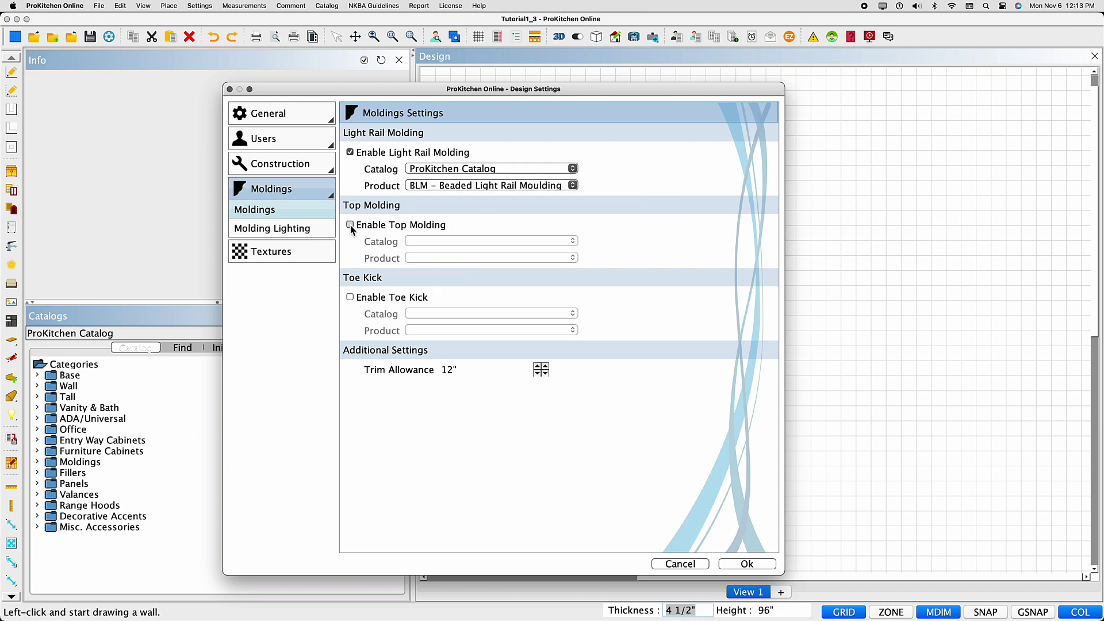
left_click(418, 242)
scroll(495, 290, "down", 5)
left_click(505, 289)
- Enable the toe kick molding using TK96 Toe Kick (Wood) from ProKitchen Catalog
left_click(350, 298)
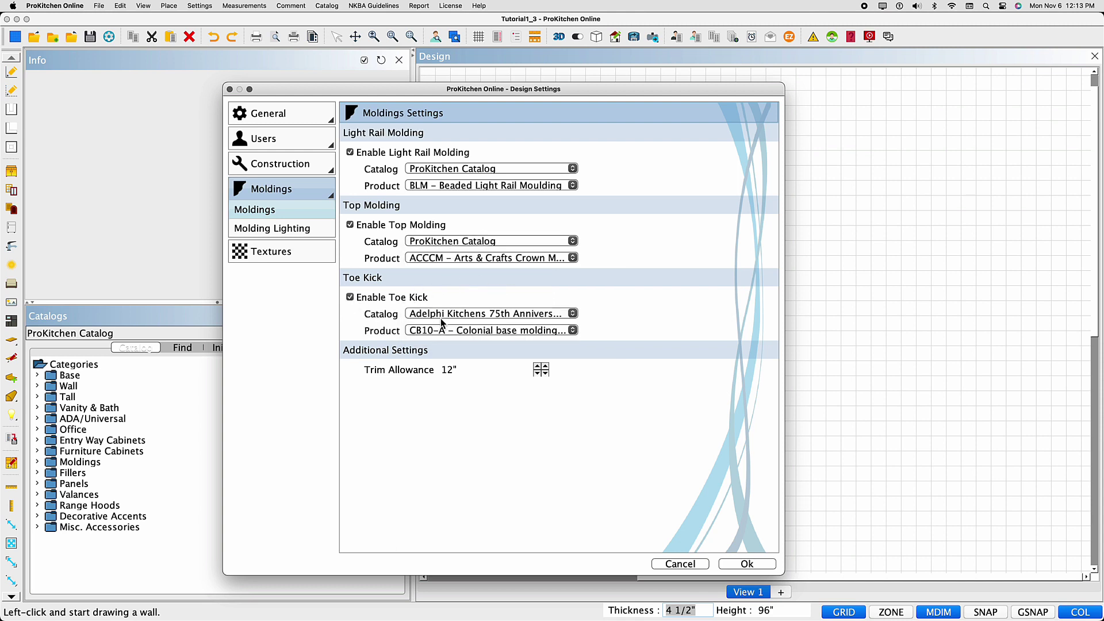
left_click(477, 313)
scroll(471, 349, "down", 5)
scroll(472, 349, "up", 3)
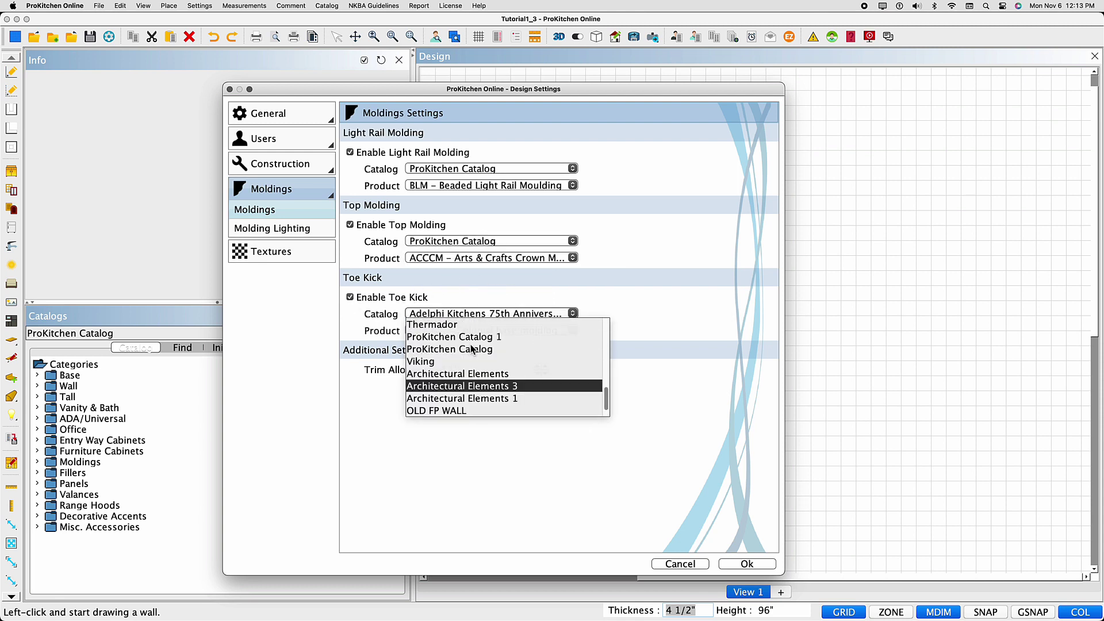
left_click(471, 349)
left_click(461, 331)
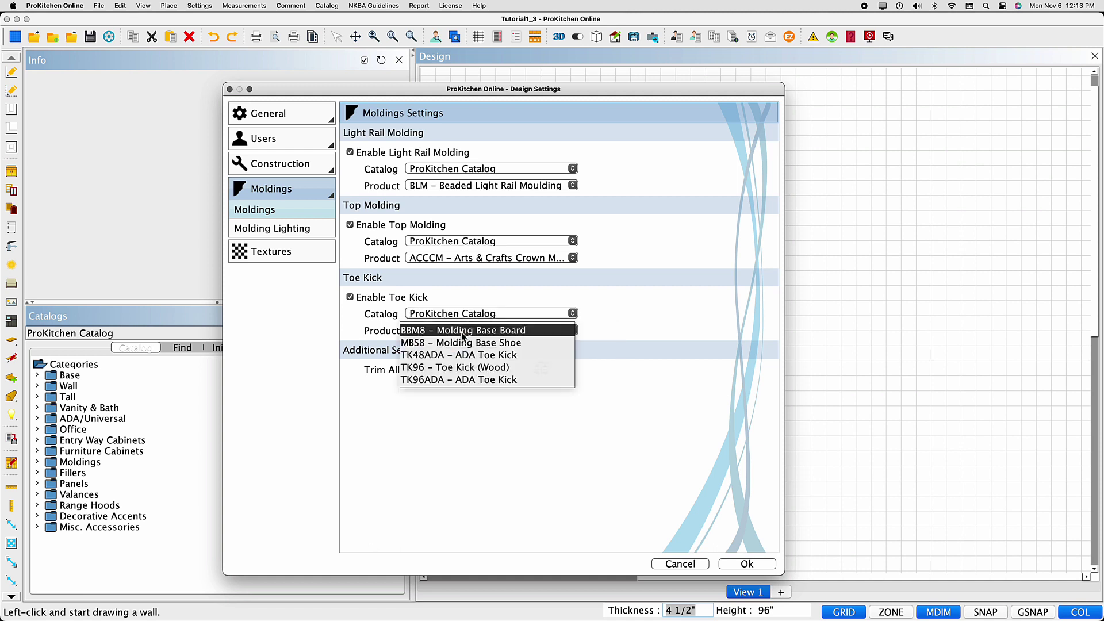
left_click(467, 375)
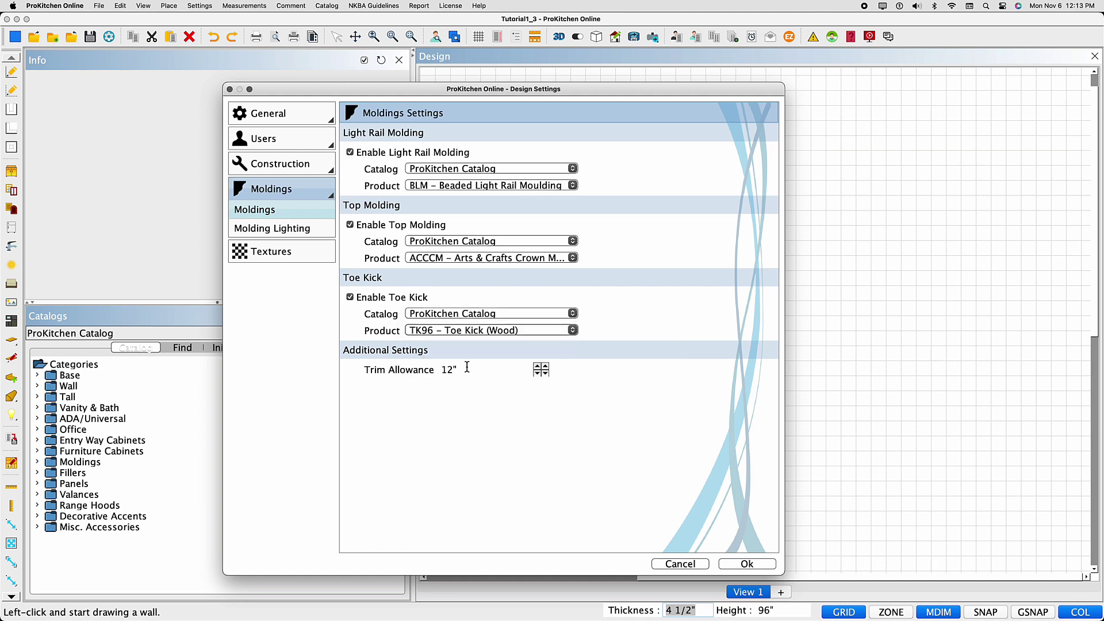
- Turn on light rail lighting with UCL006 at 93 W
left_click(269, 231)
left_click(350, 152)
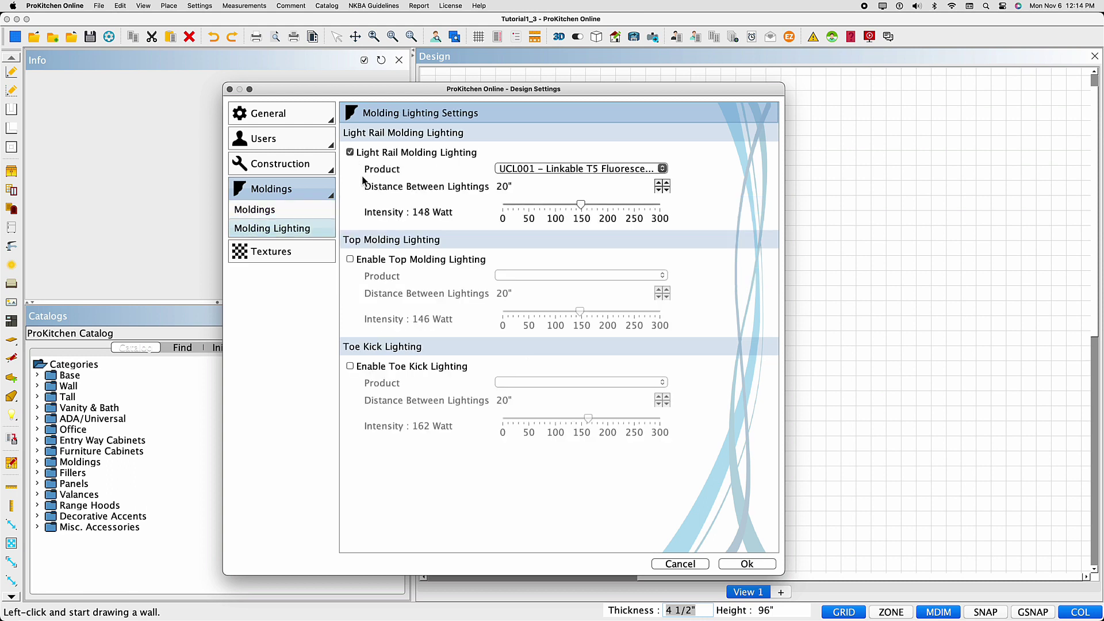
left_click(595, 169)
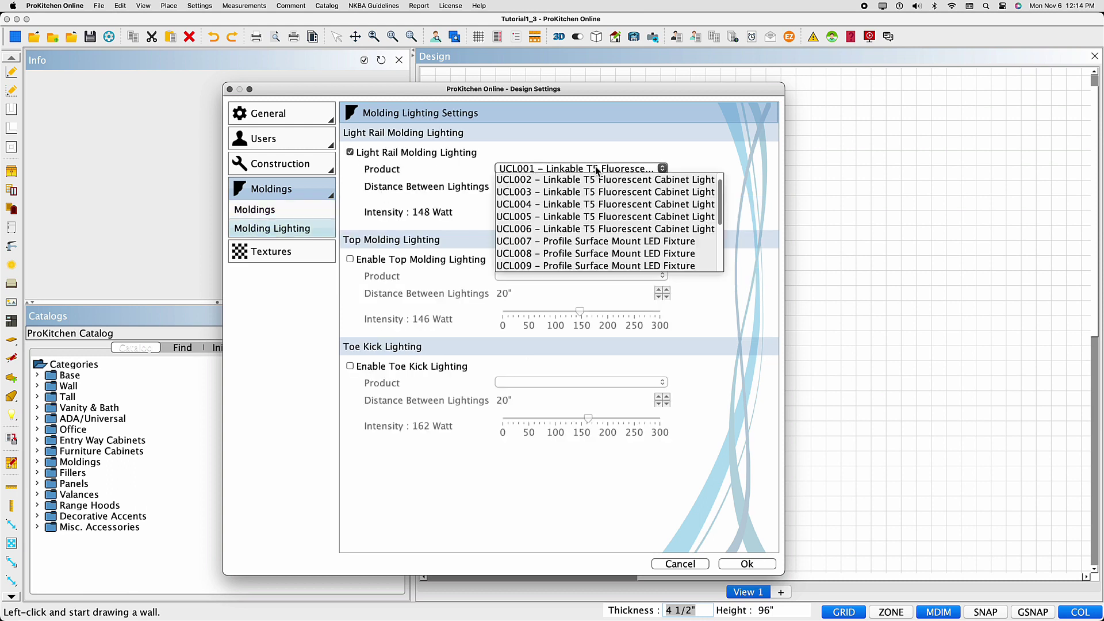
left_click(552, 230)
left_click_drag(567, 207, 552, 205)
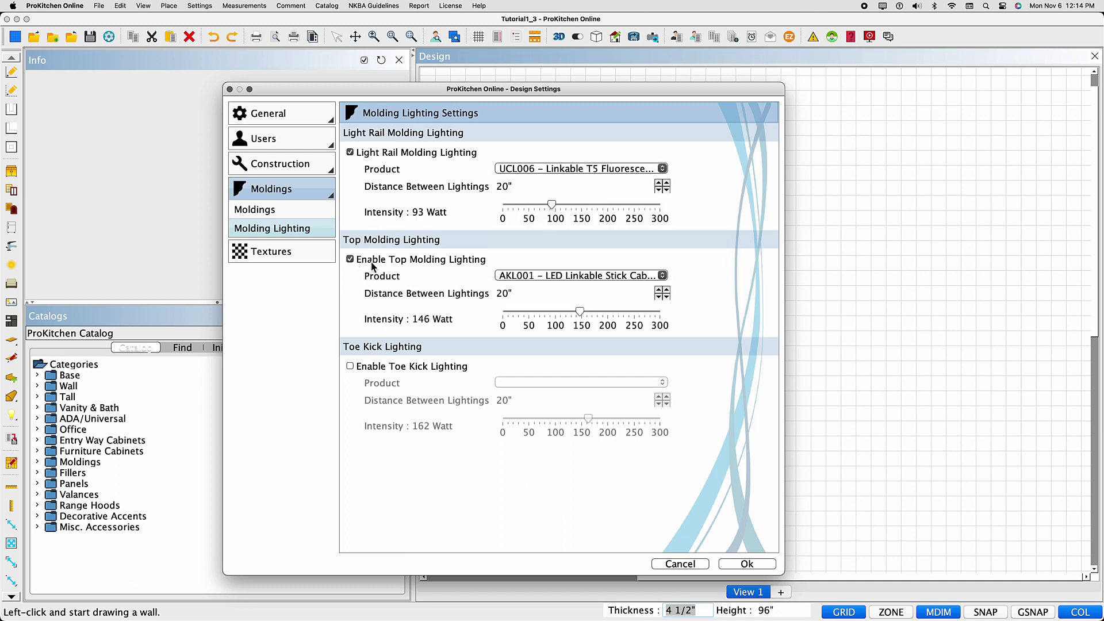
- Set the top molding light to AKL002 at 94 W
left_click(572, 276)
left_click(555, 291)
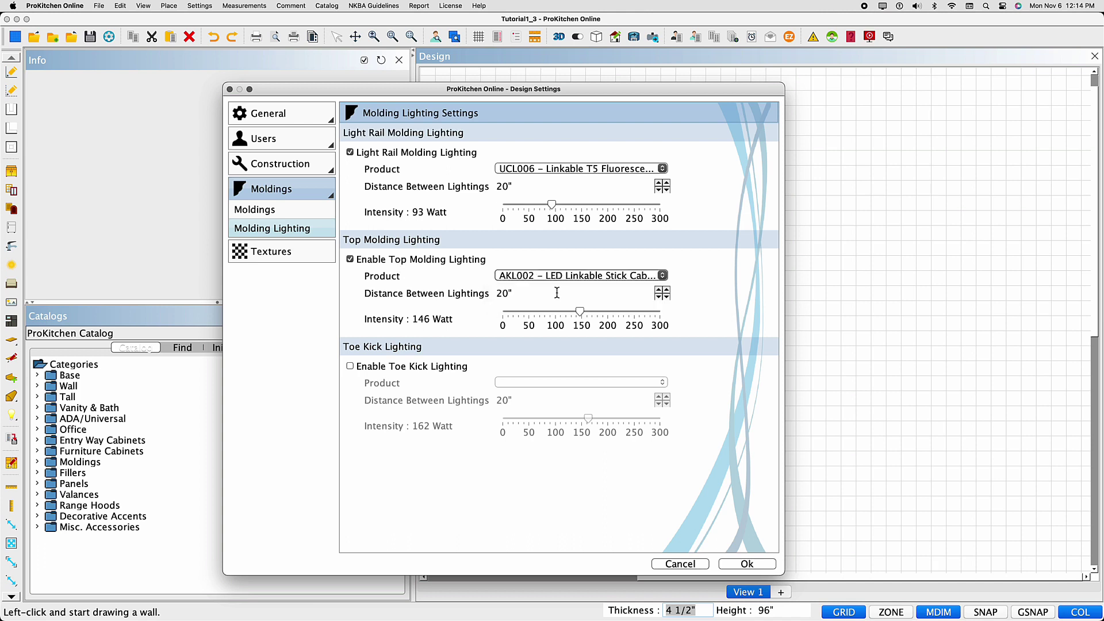
left_click(555, 313)
- Turn on toe kick lighting with TKL002 at 80 W
left_click(350, 366)
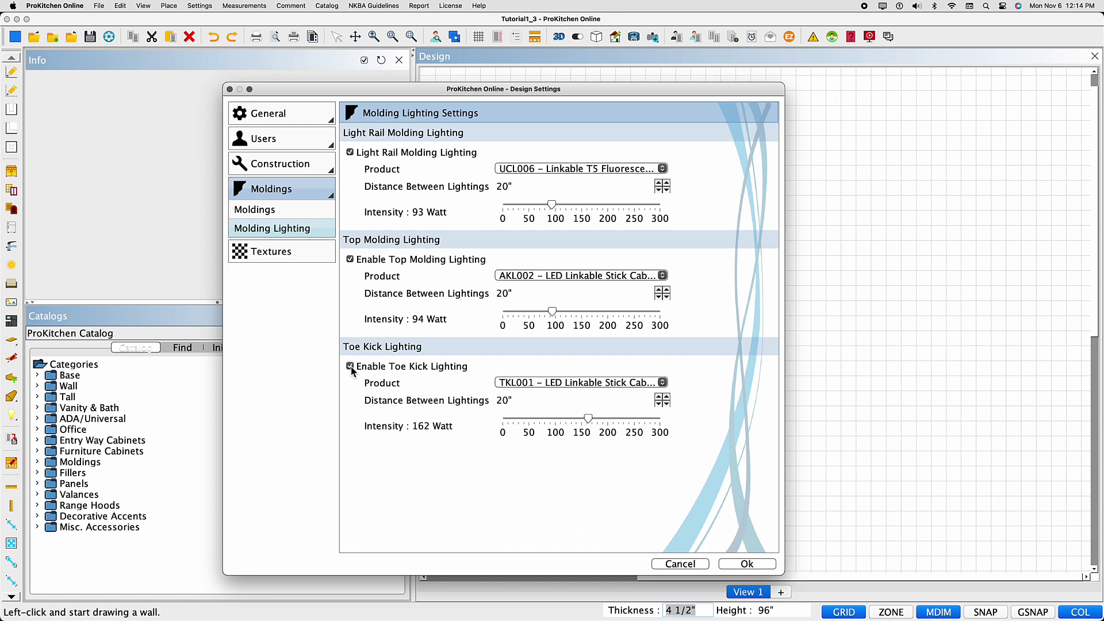
left_click(539, 384)
left_click(549, 394)
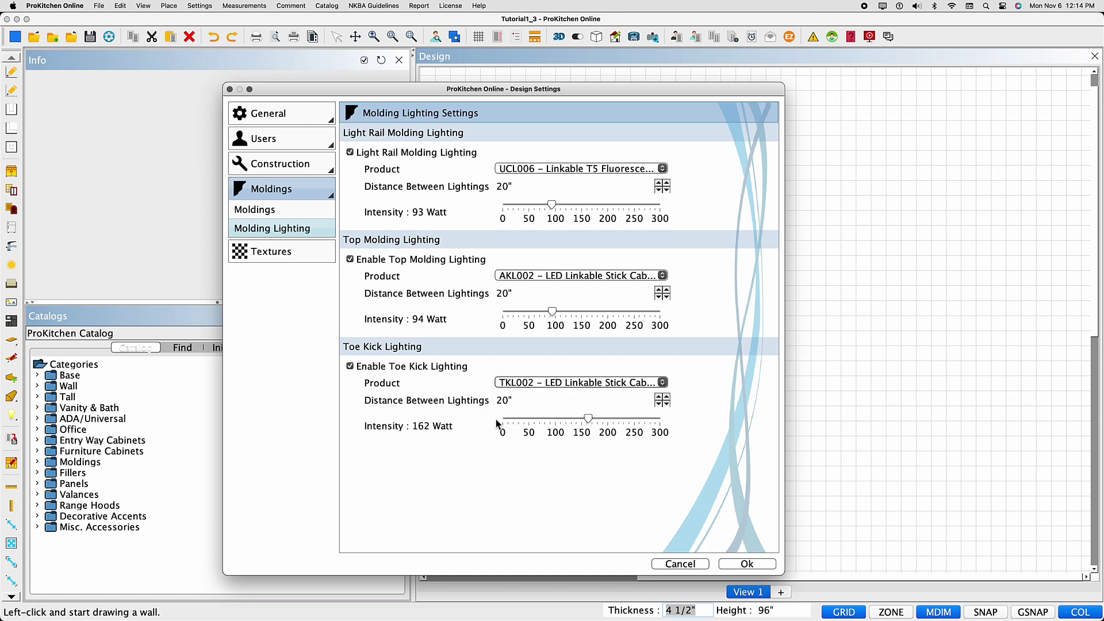
left_click(549, 418)
- In the enlarged Textures settings, set the countertop to Quartz #003
left_click(263, 253)
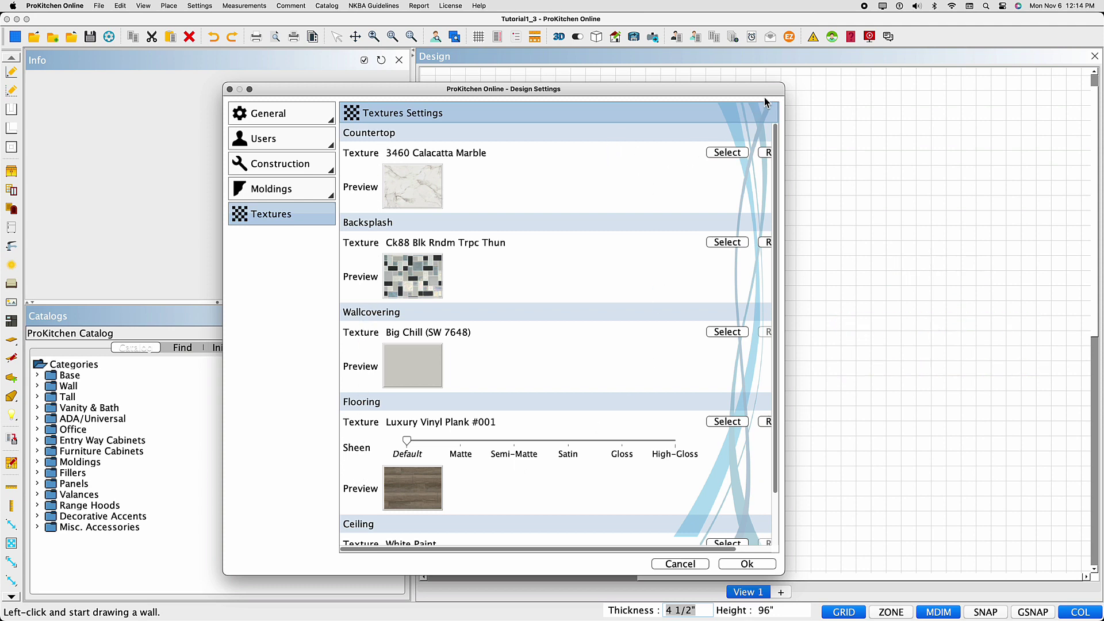
left_click_drag(780, 87, 1048, 70)
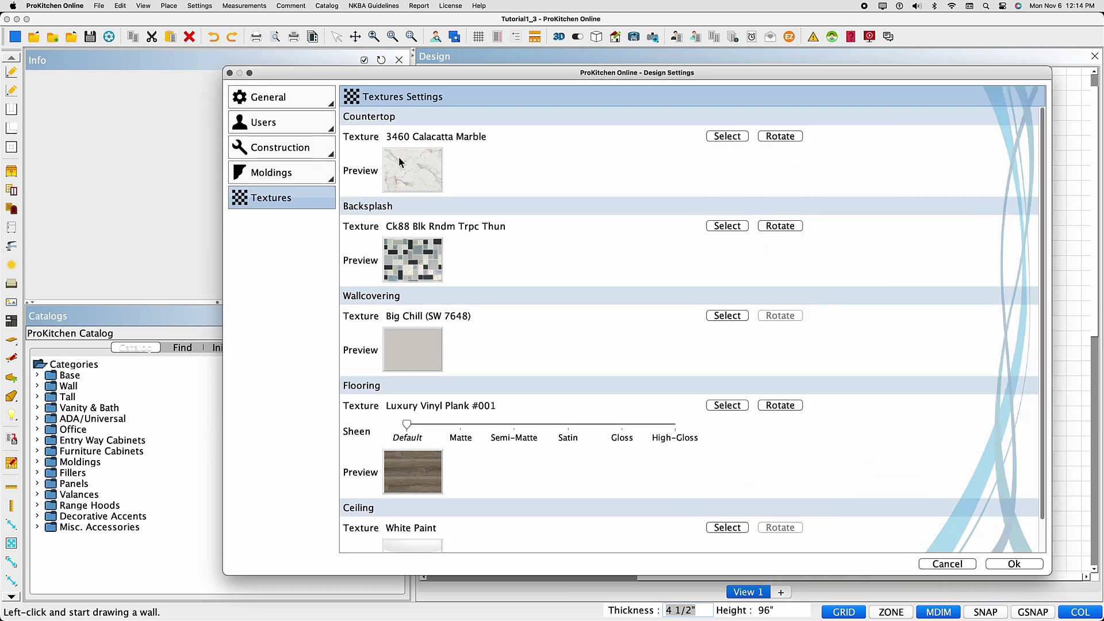
left_click(726, 136)
left_click(727, 225)
- Set the backsplash to Ck88 Blk Rndm Trpc Thun and apply Pediment (SW 7634) wallcovering
left_click(363, 215)
left_click(385, 248)
left_click(374, 410)
left_click(738, 496)
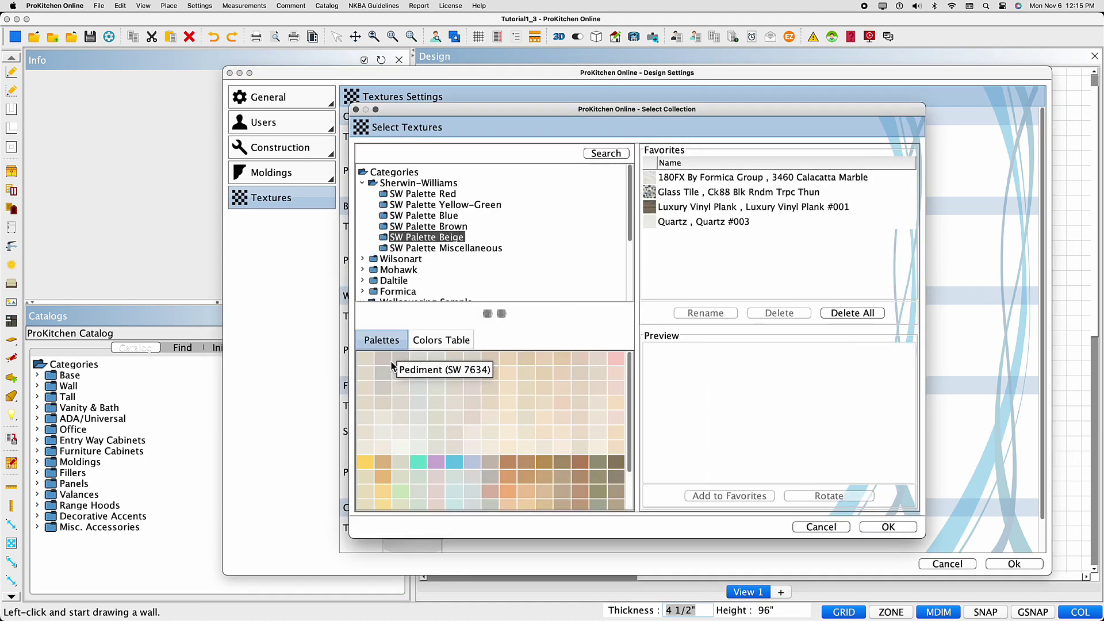
double_click(391, 361)
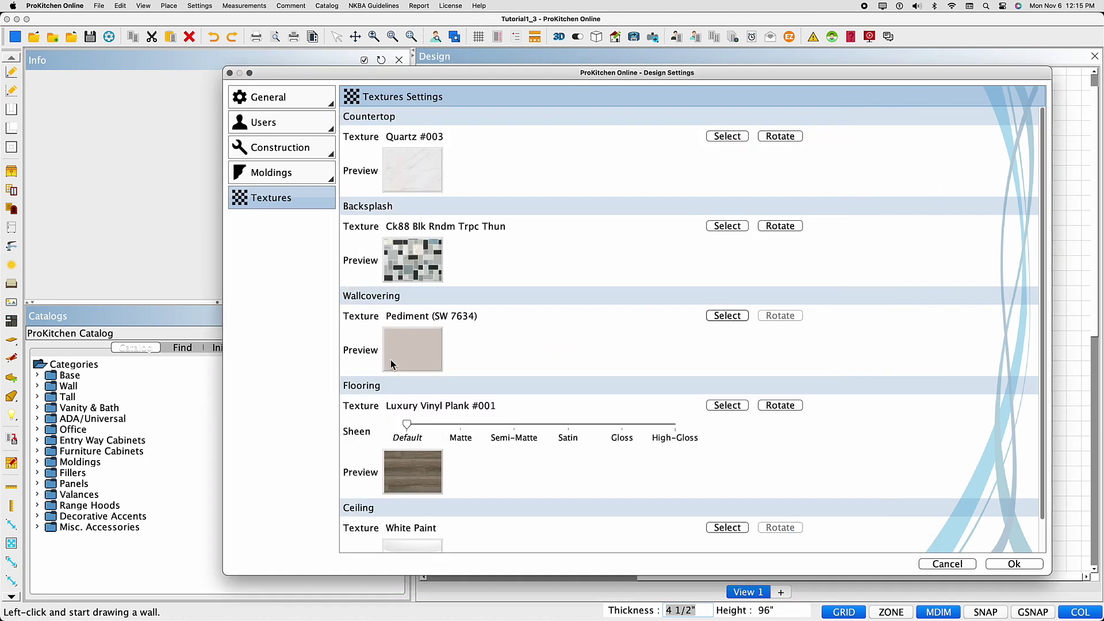
- Move the Flooring Sheen for Luxury Vinyl Plank #001 from Default to Satin
left_click(528, 426)
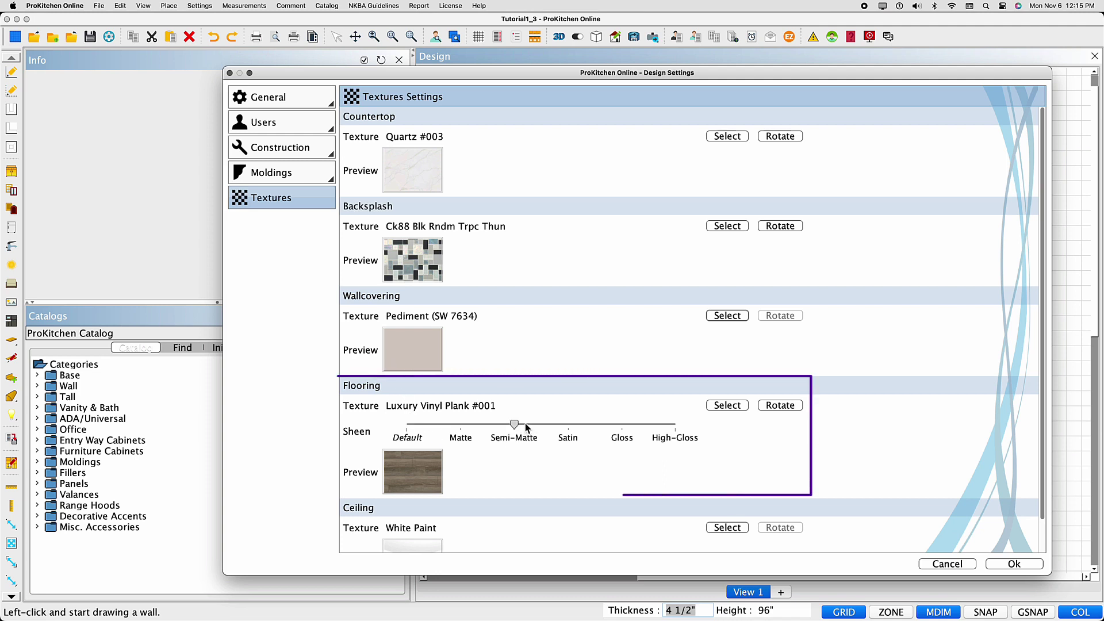
left_click(571, 426)
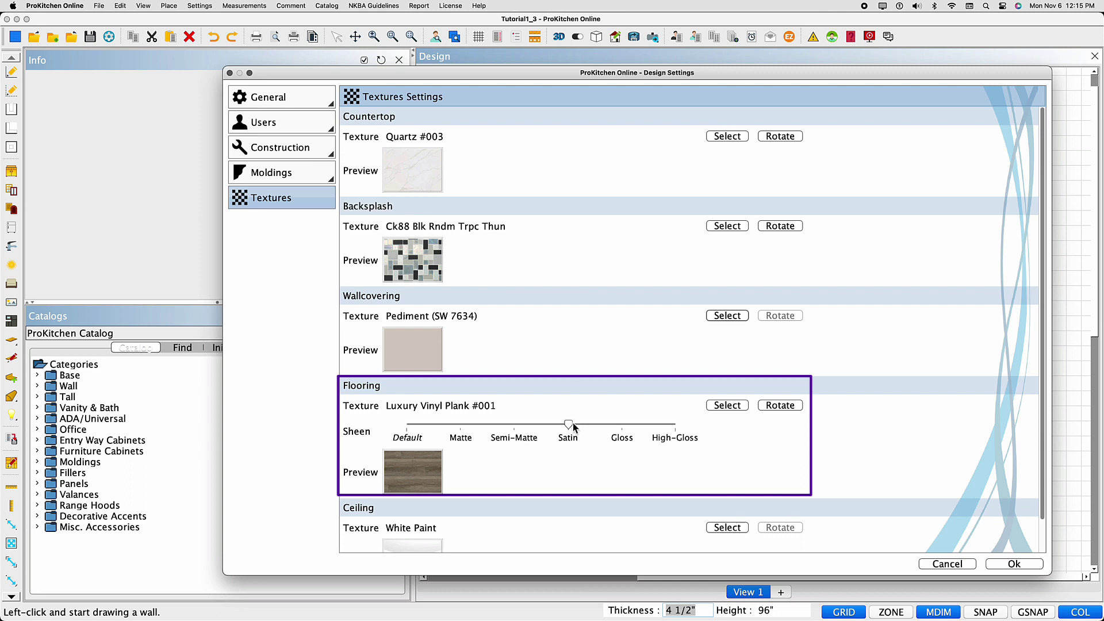
scroll(574, 424, "down", 2)
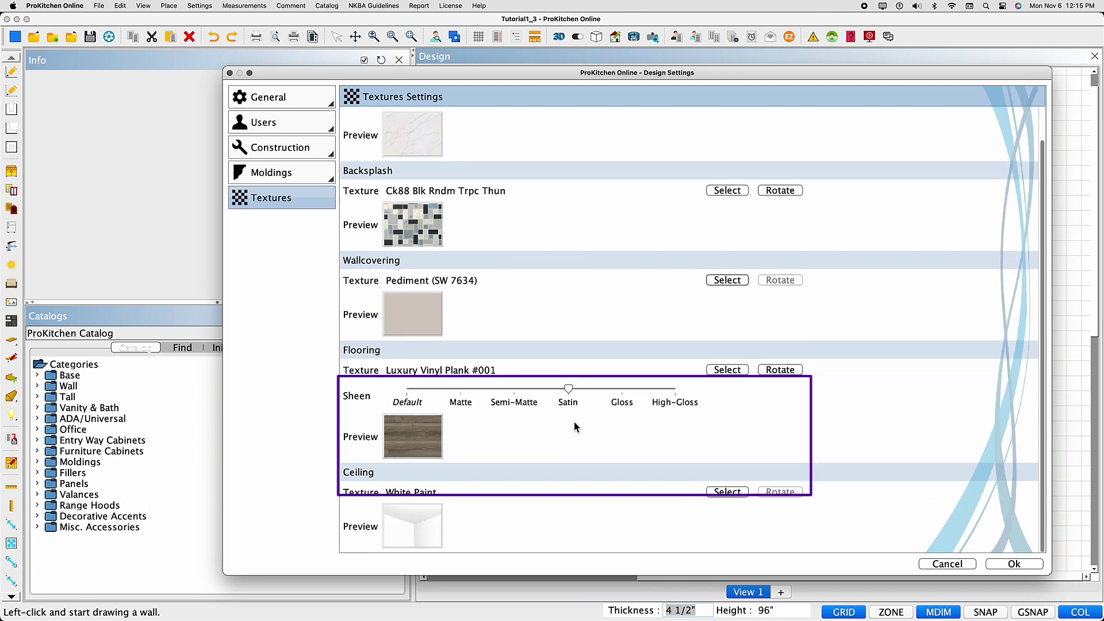